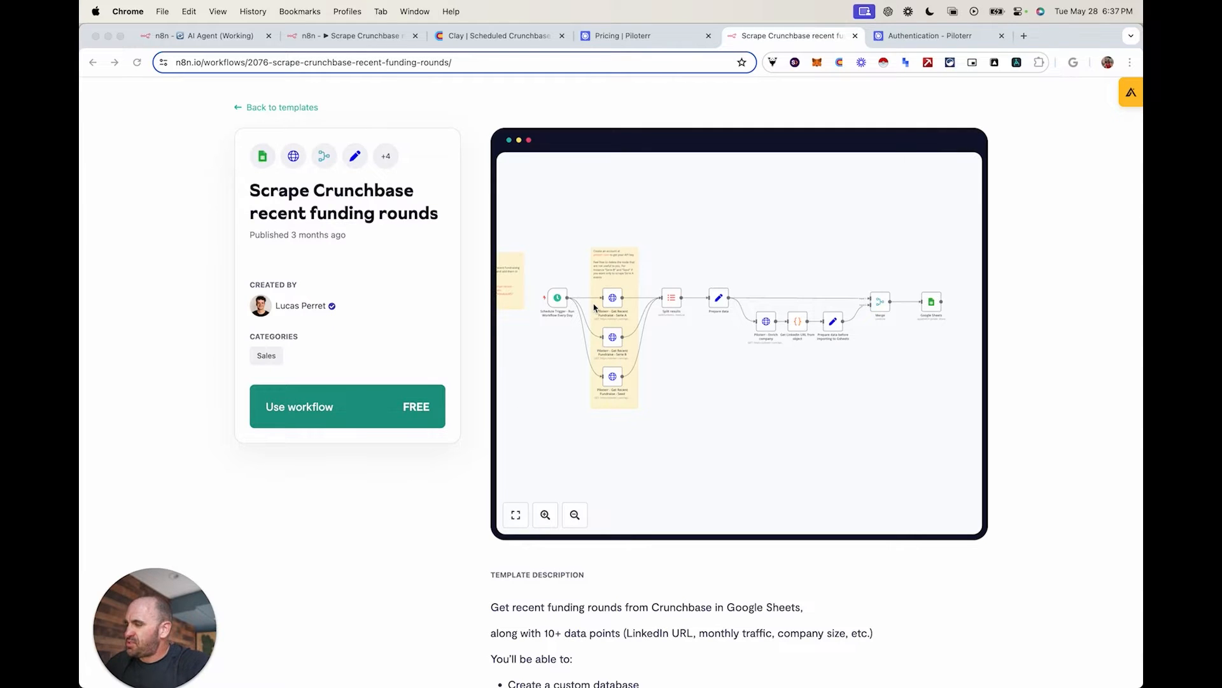
# Examine the Scrape Crunchbase recent funding rounds template preview, from the schedule trigger through to the Google Sheets node
pyautogui.click(616, 313)
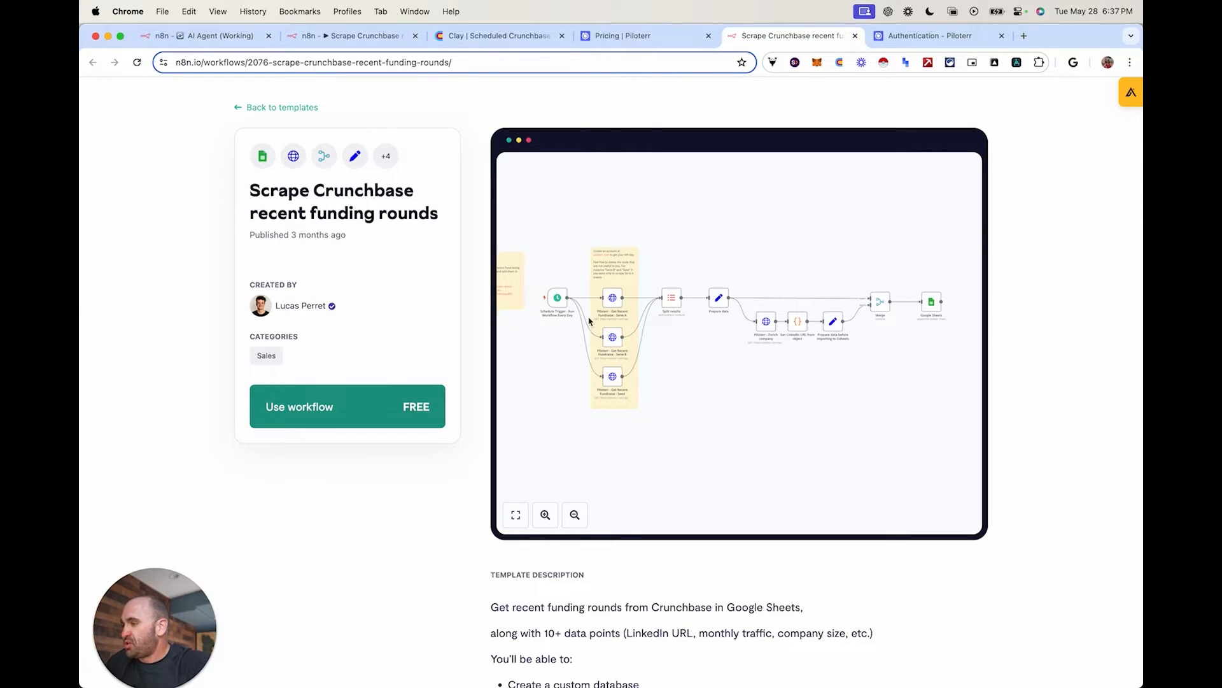
pyautogui.scroll(5, 589, 321)
pyautogui.hscroll(4, 589, 322)
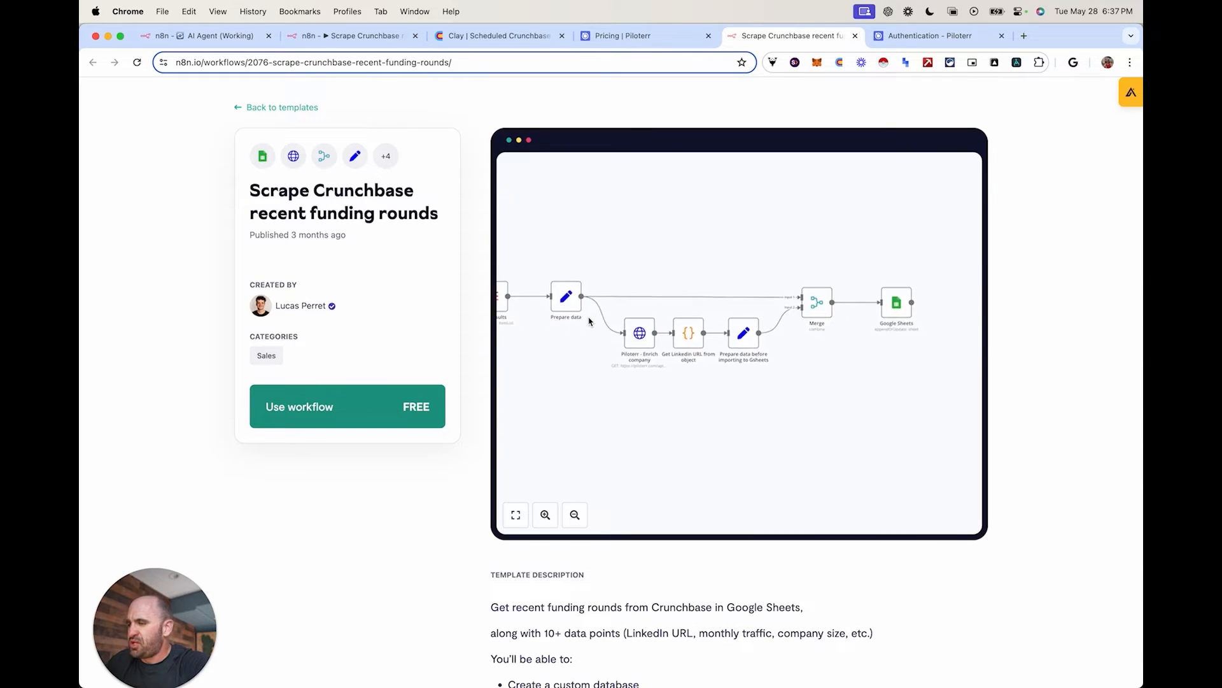
pyautogui.hscroll(3, 588, 321)
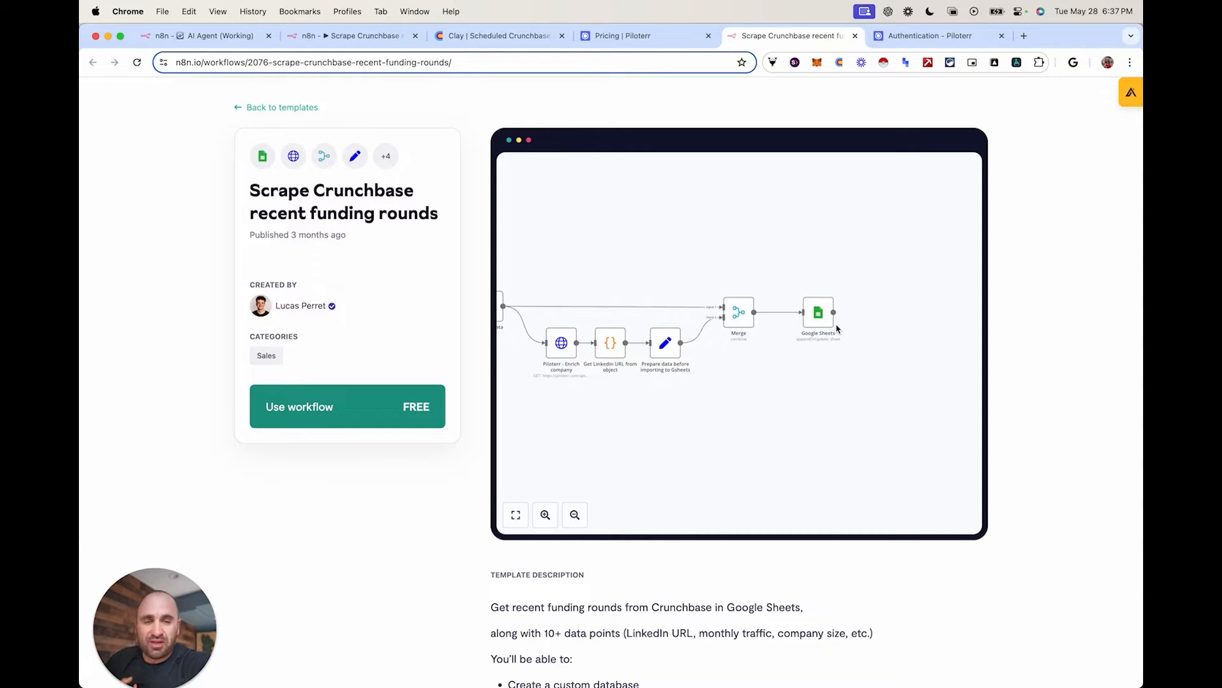
pyautogui.hscroll(-8, 836, 328)
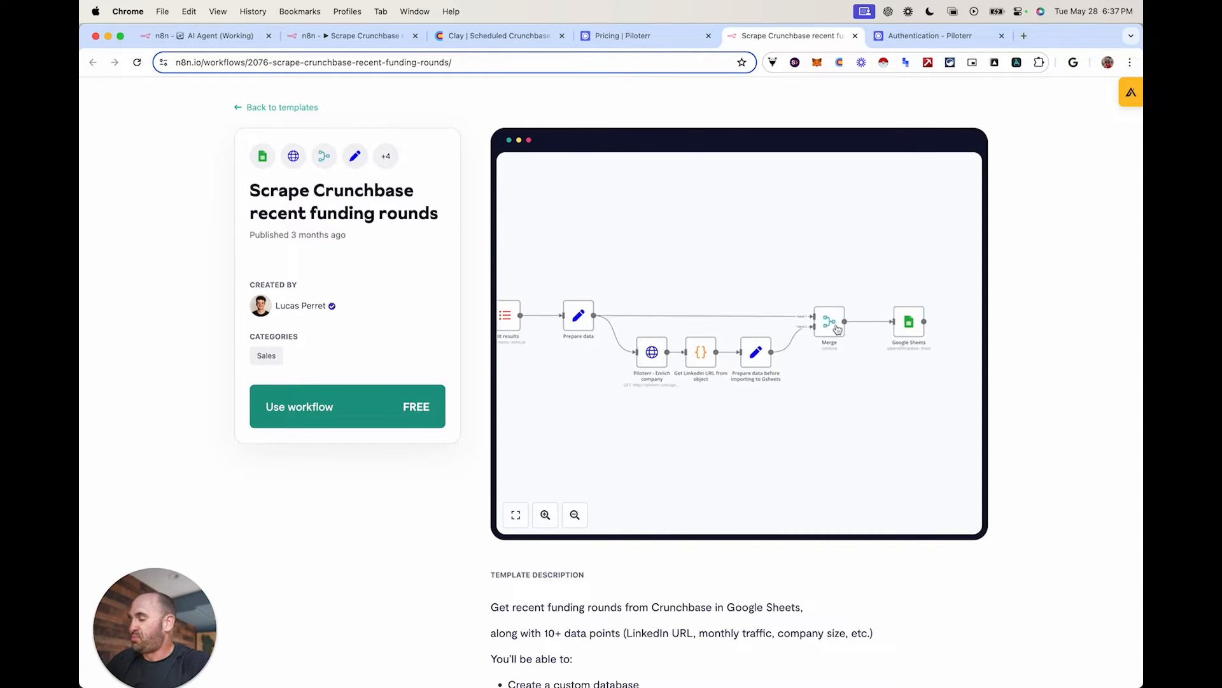
pyautogui.hscroll(-3, 837, 328)
pyautogui.scroll(-2, 836, 328)
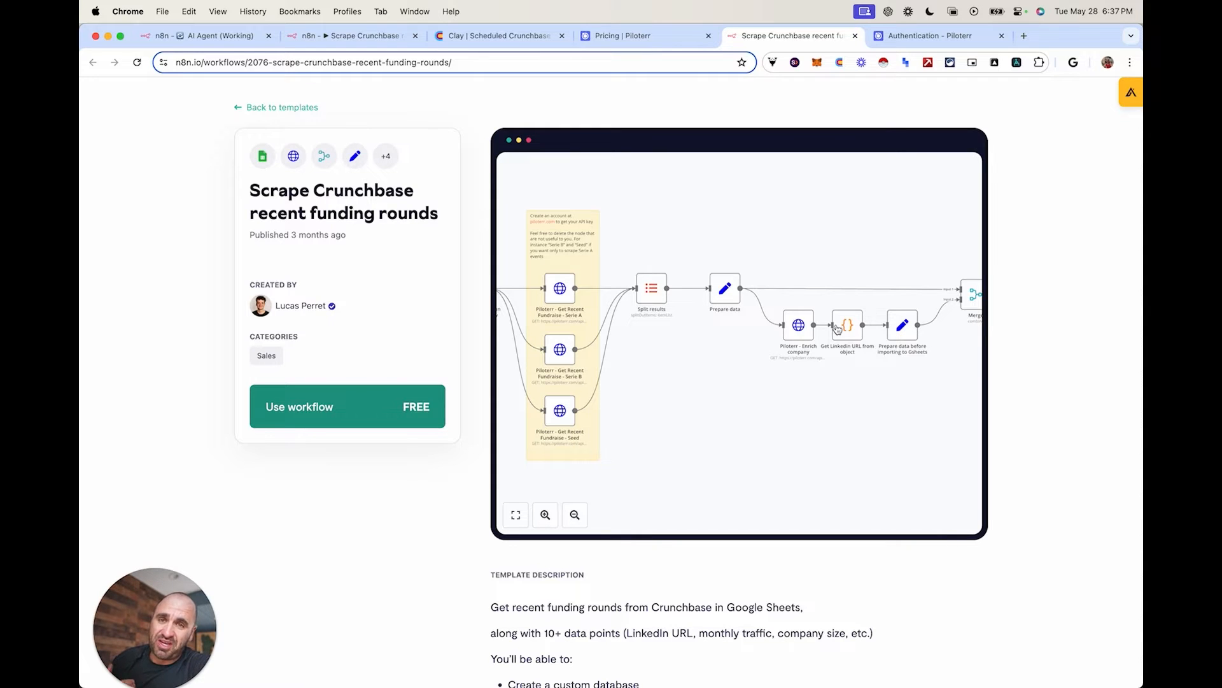
# Switch to the Piloterr website and look over its home page
pyautogui.click(649, 37)
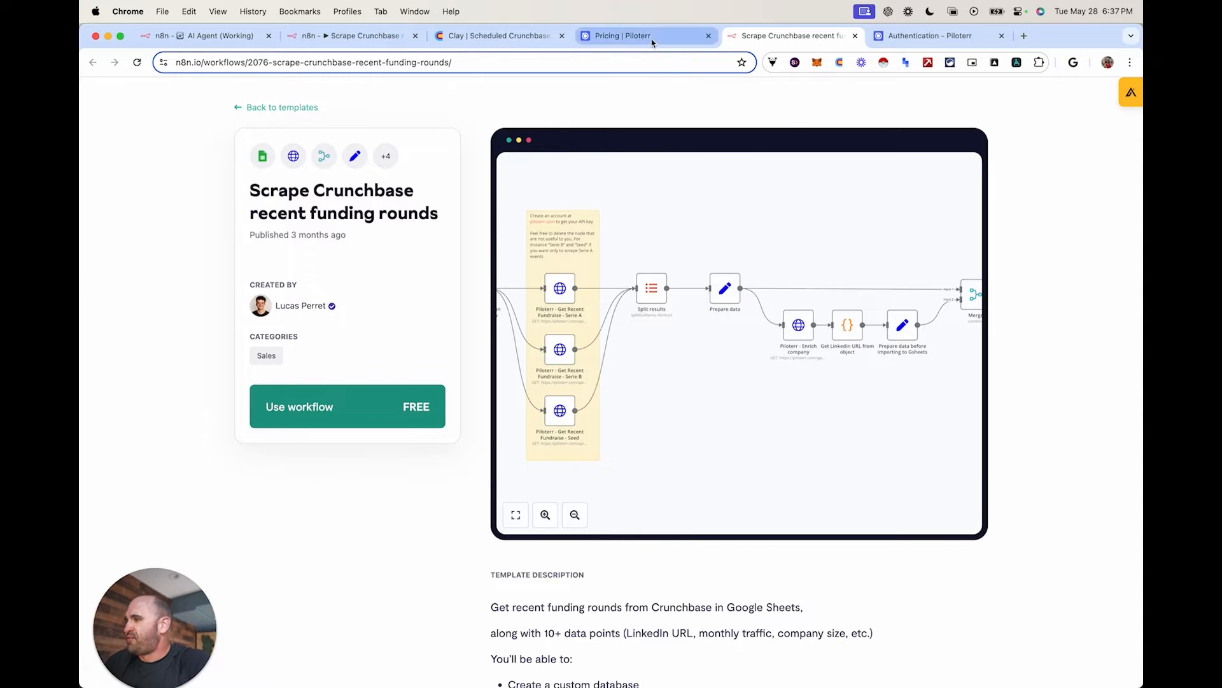
pyautogui.scroll(3, 606, 240)
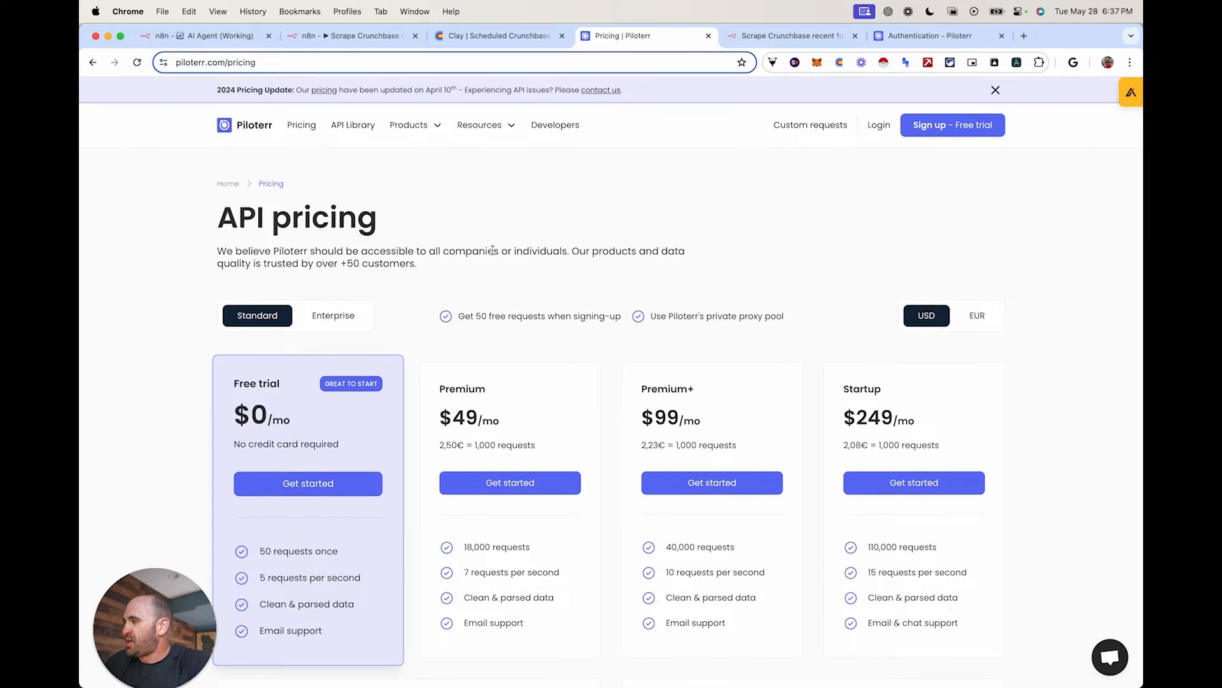
pyautogui.click(253, 125)
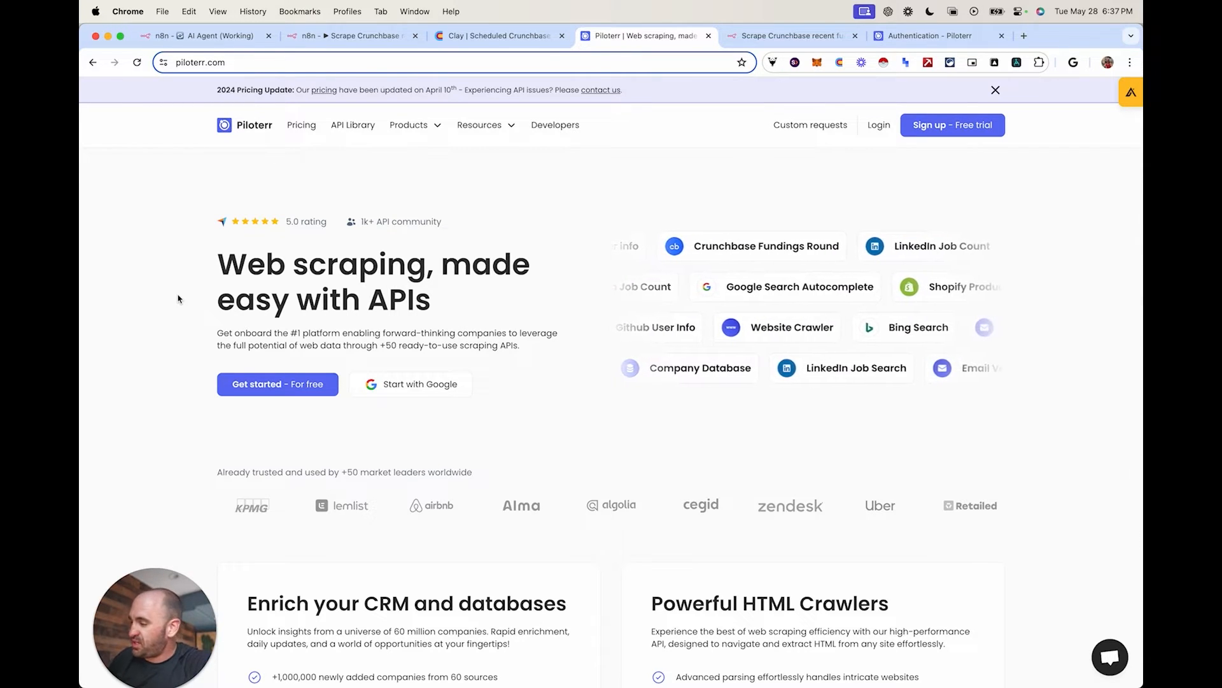
pyautogui.scroll(-5, 178, 298)
pyautogui.scroll(5, 178, 298)
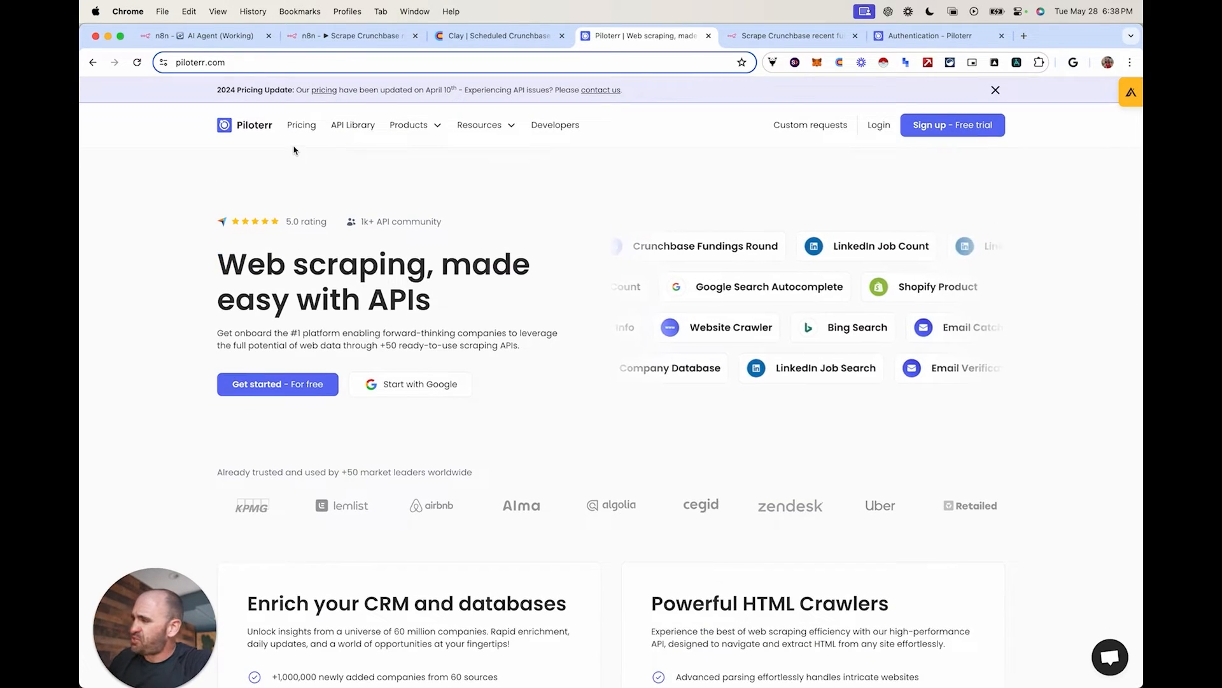
# Review Piloterr's API pricing plans, including the request allowance of the free trial
pyautogui.click(302, 126)
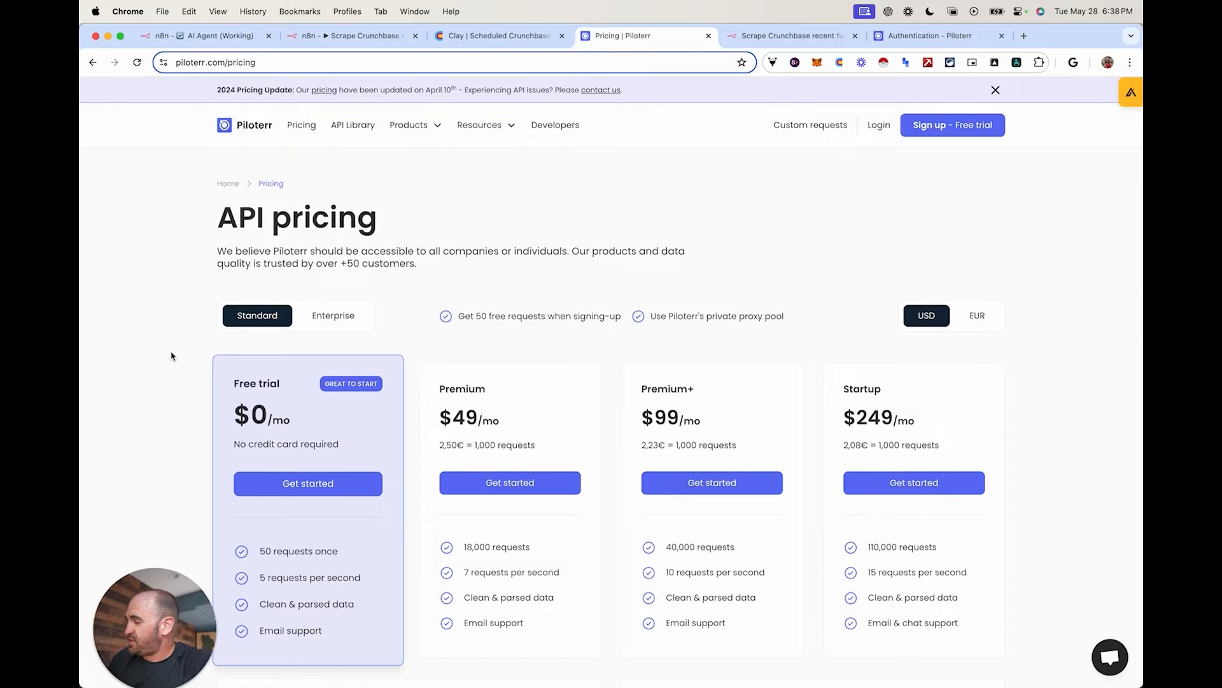
pyautogui.scroll(-3, 172, 356)
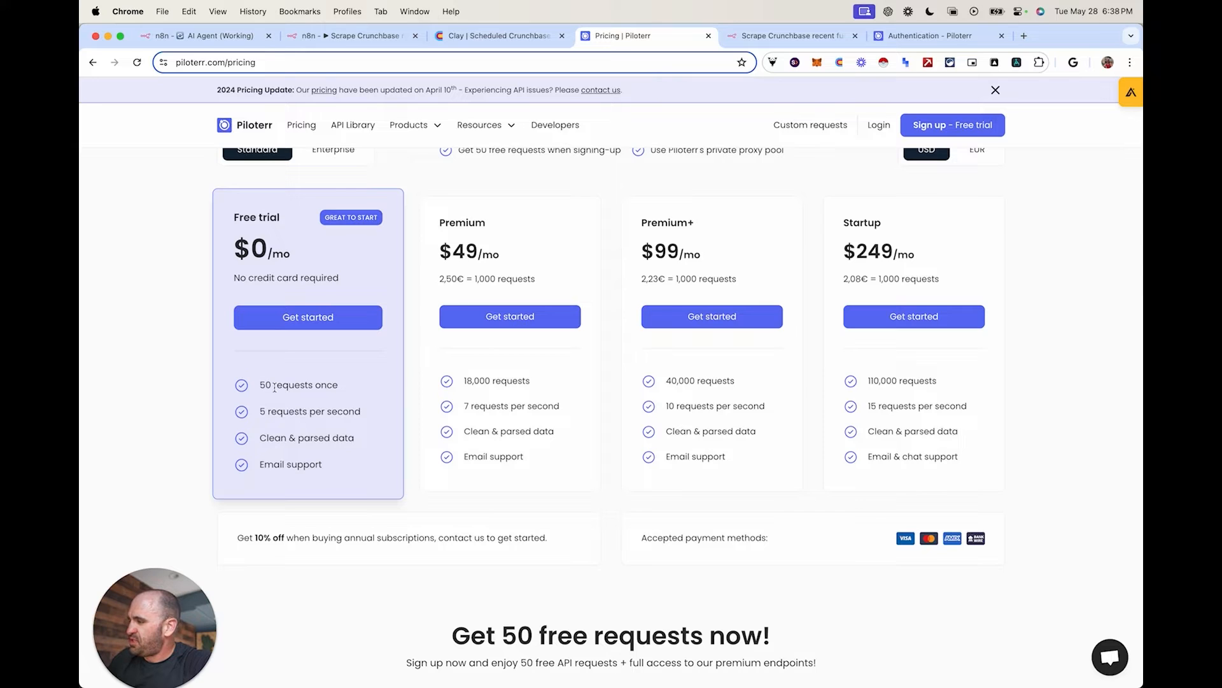
pyautogui.moveTo(309, 385); pyautogui.dragTo(252, 389)
pyautogui.click(205, 384)
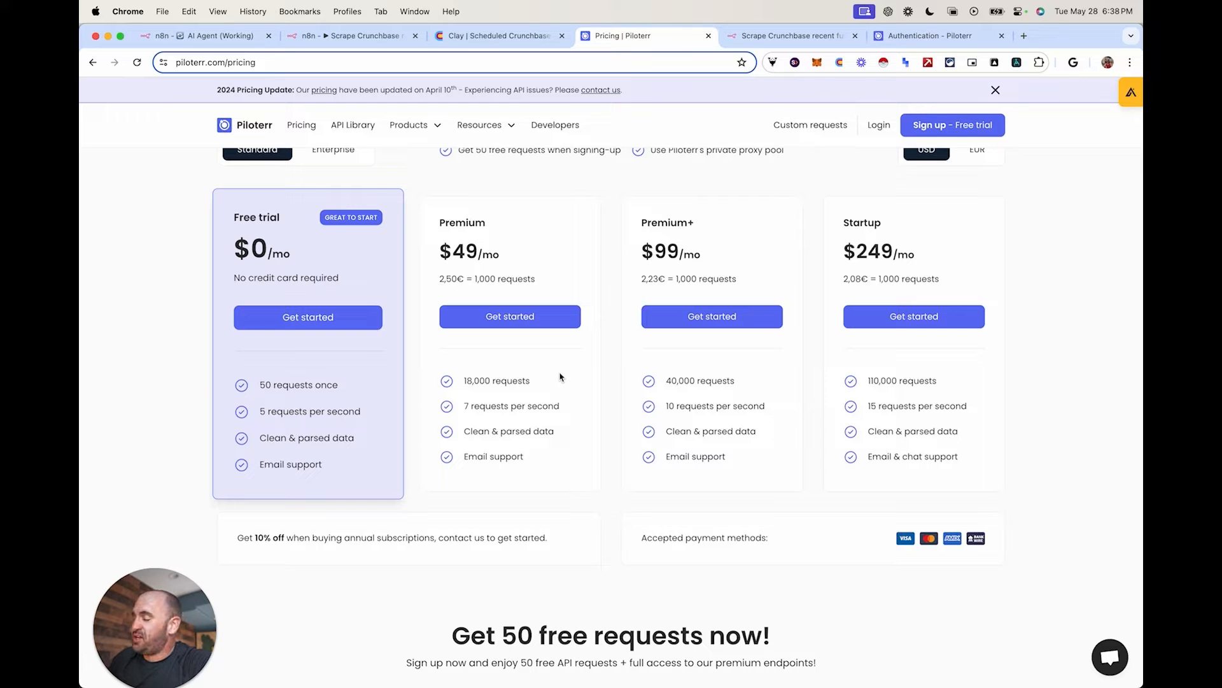
pyautogui.scroll(2, 559, 377)
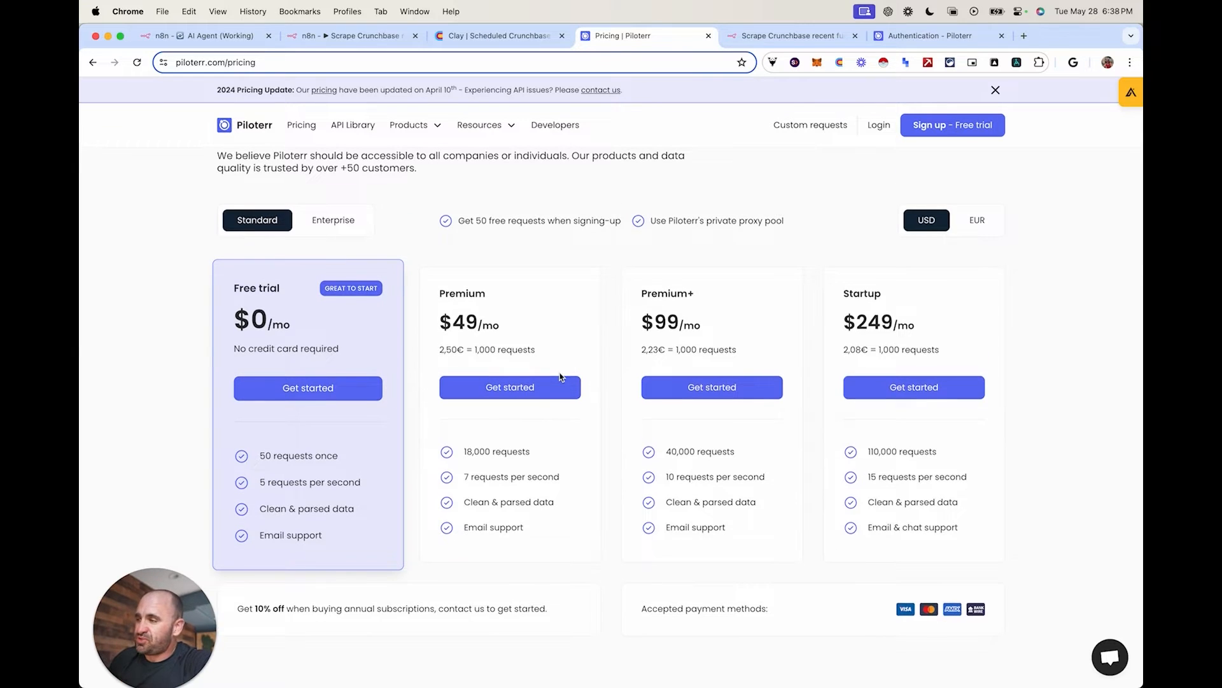
pyautogui.scroll(3, 560, 377)
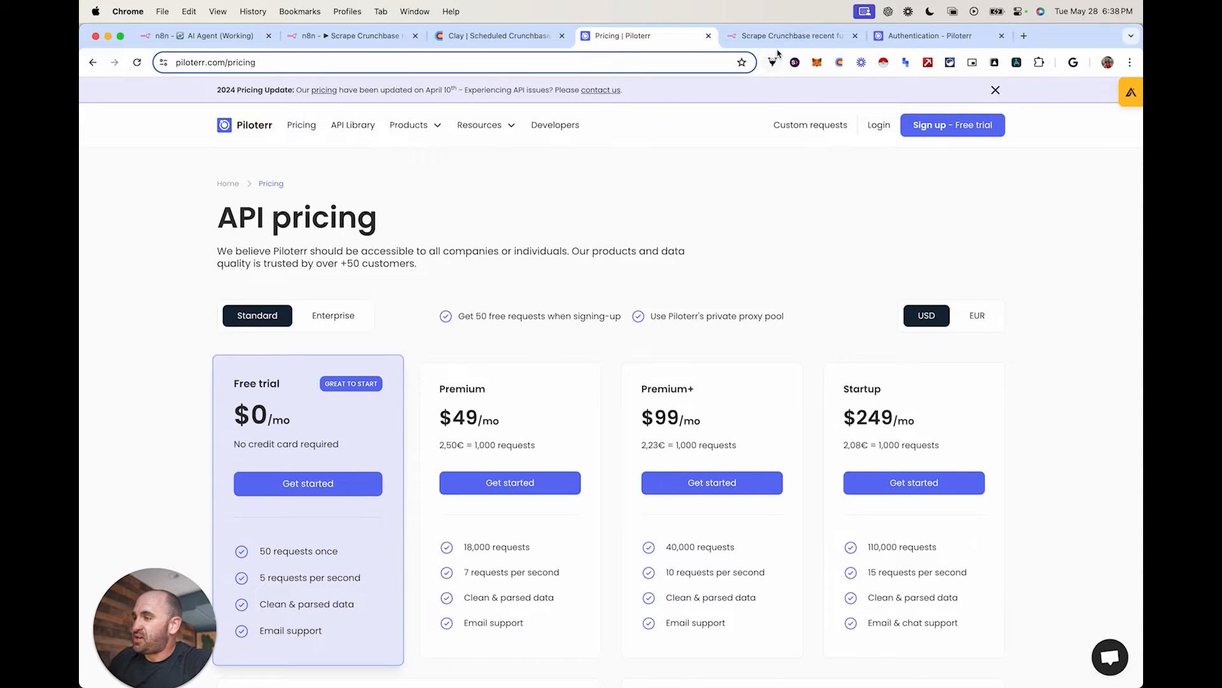
# Consult the Piloterr authentication documentation for the x-api-key header used in the token test command
pyautogui.click(796, 37)
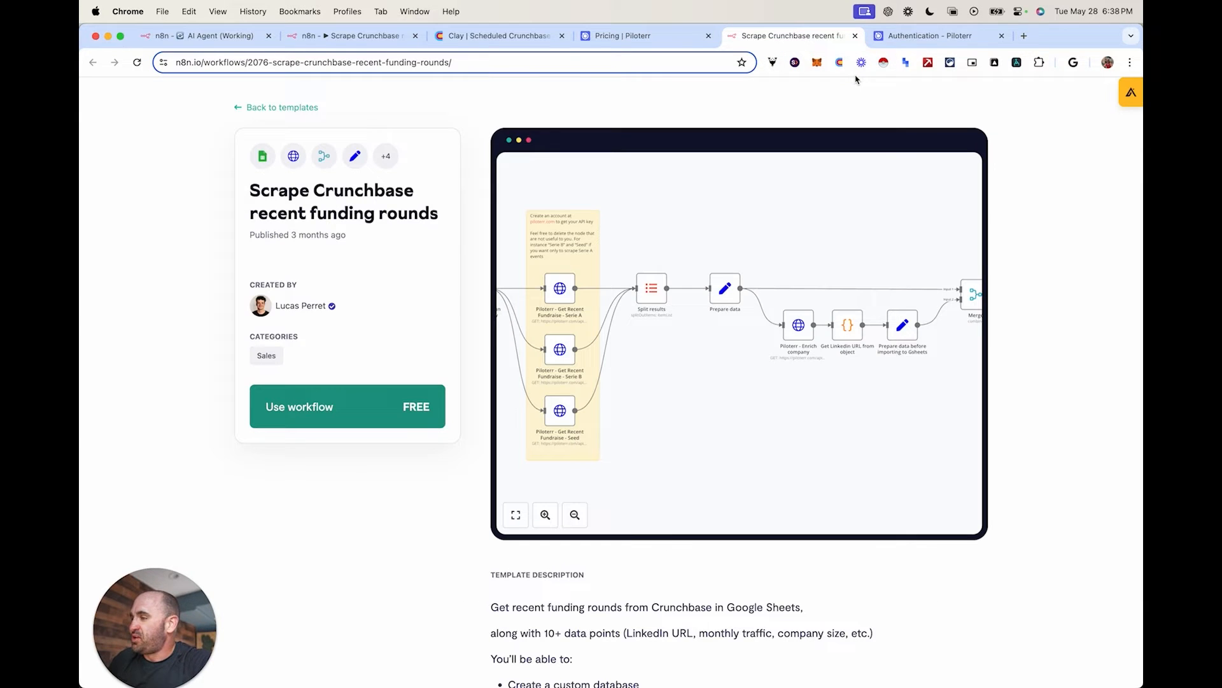
pyautogui.click(941, 38)
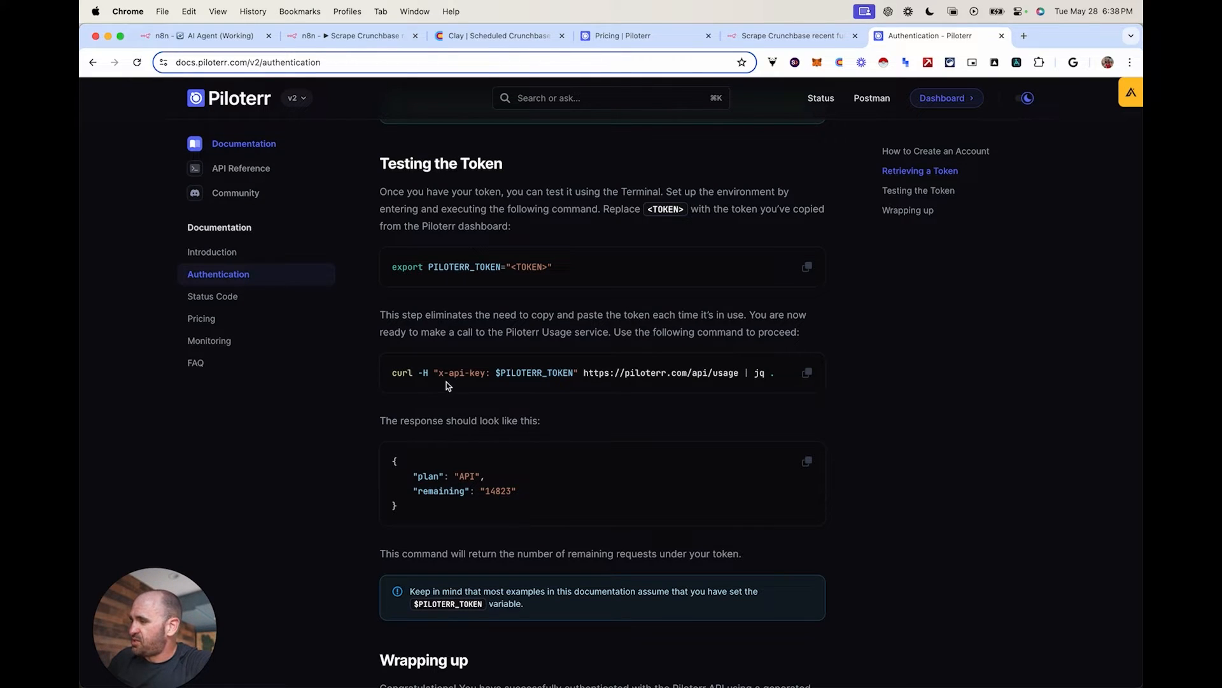
pyautogui.scroll(3, 454, 366)
pyautogui.scroll(-3, 456, 362)
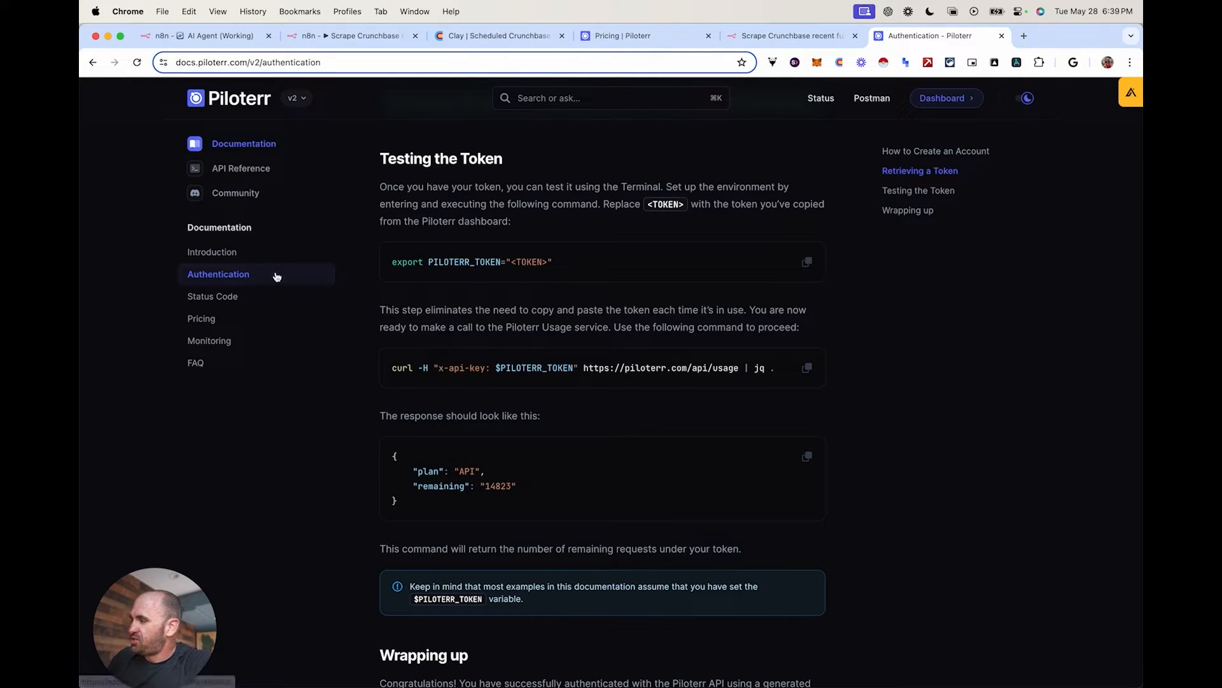
pyautogui.moveTo(438, 371); pyautogui.dragTo(489, 372)
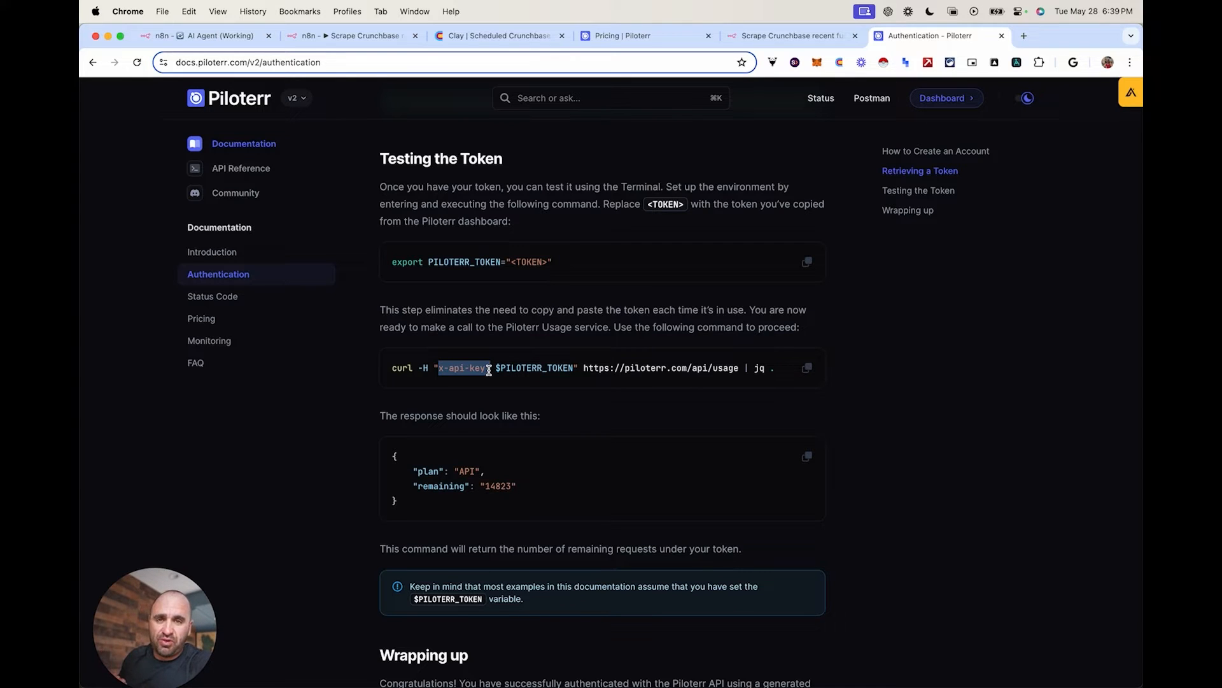
pyautogui.click(445, 370)
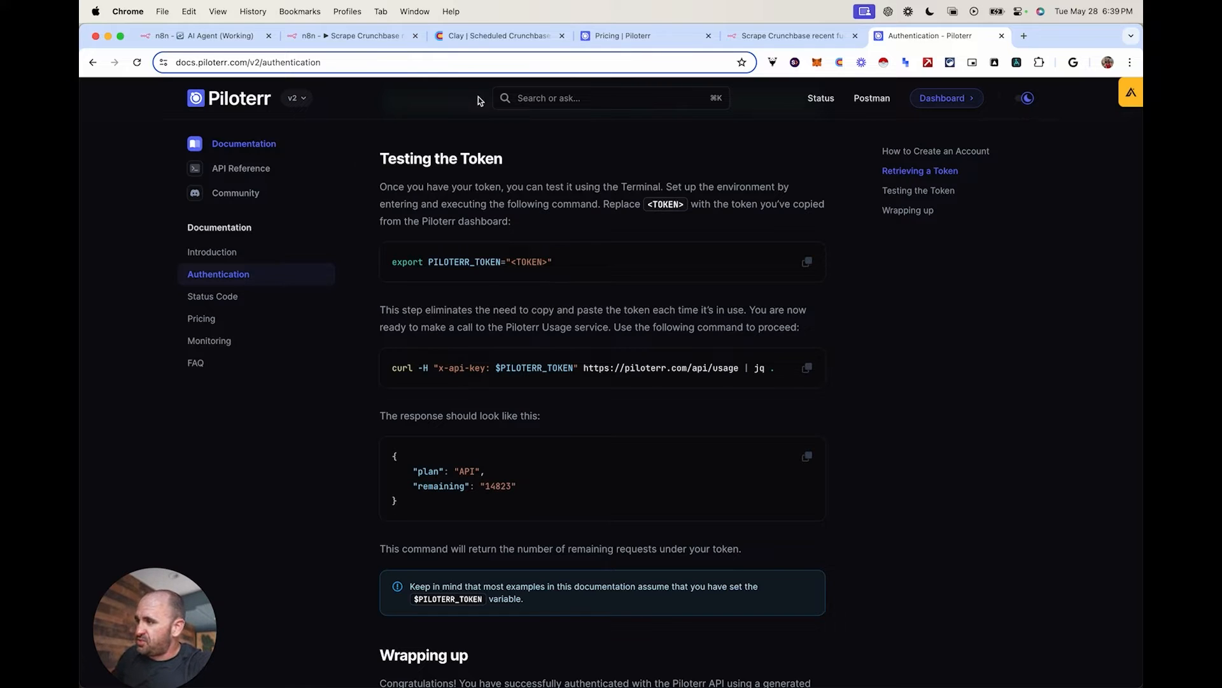
# Check the import options offered for using the Crunchbase funding rounds template, without importing it
pyautogui.click(771, 38)
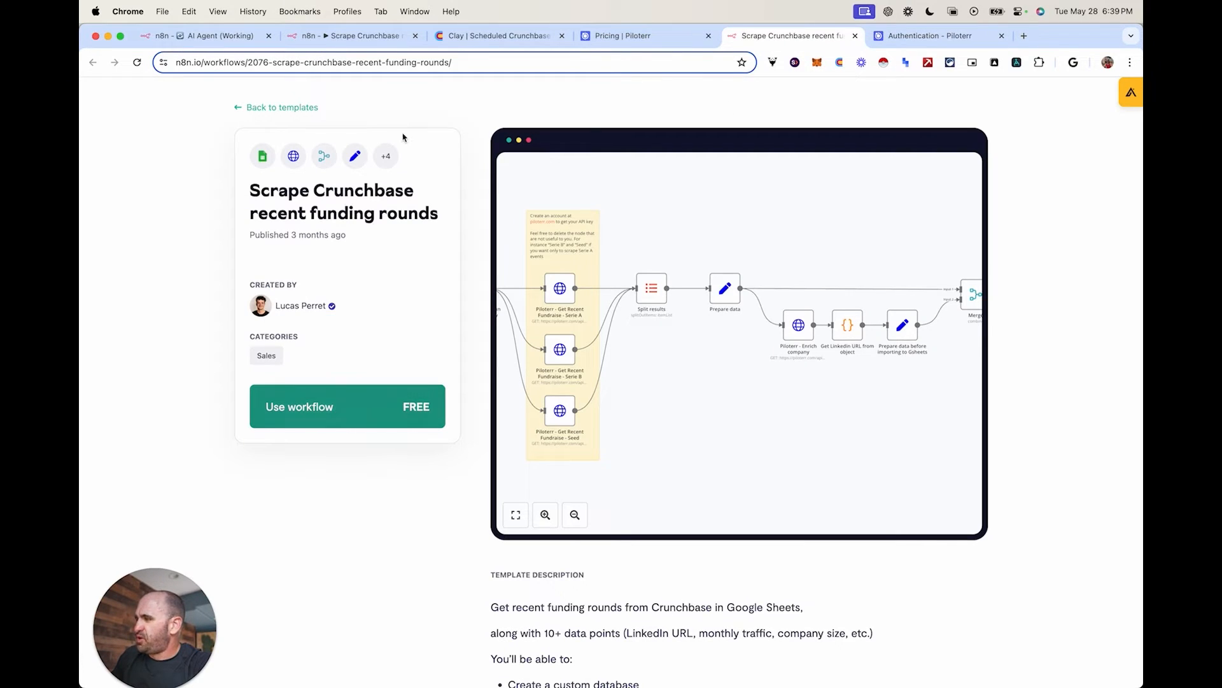
pyautogui.click(346, 412)
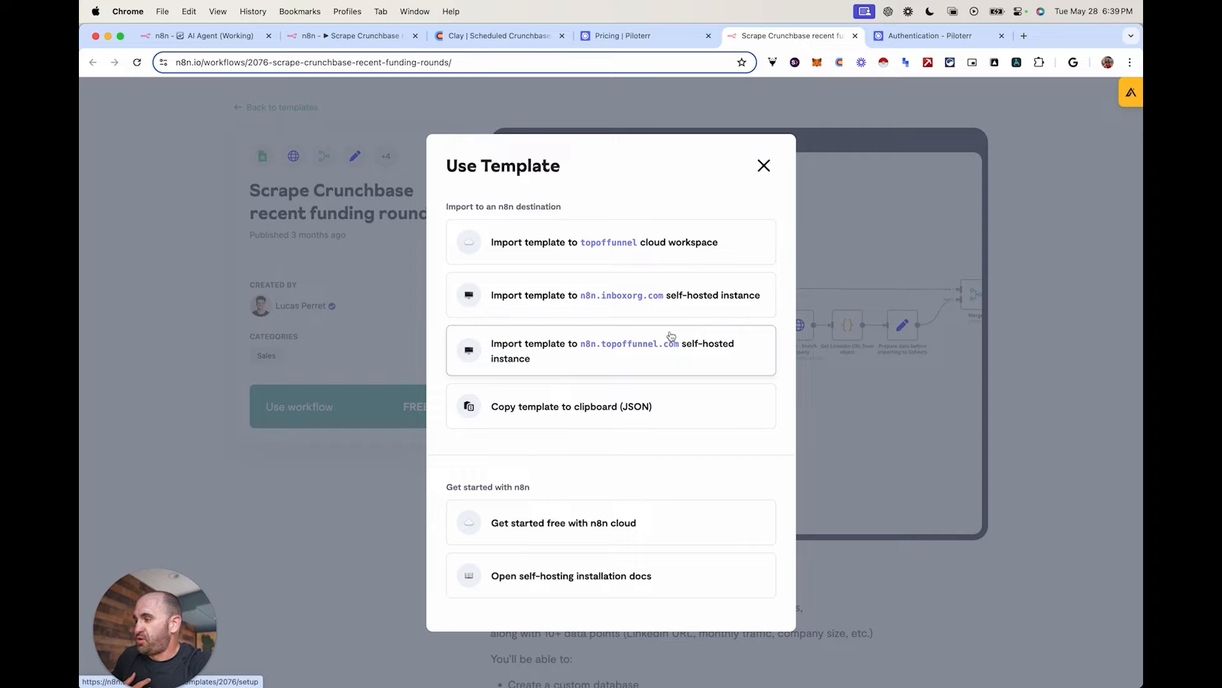
pyautogui.click(763, 166)
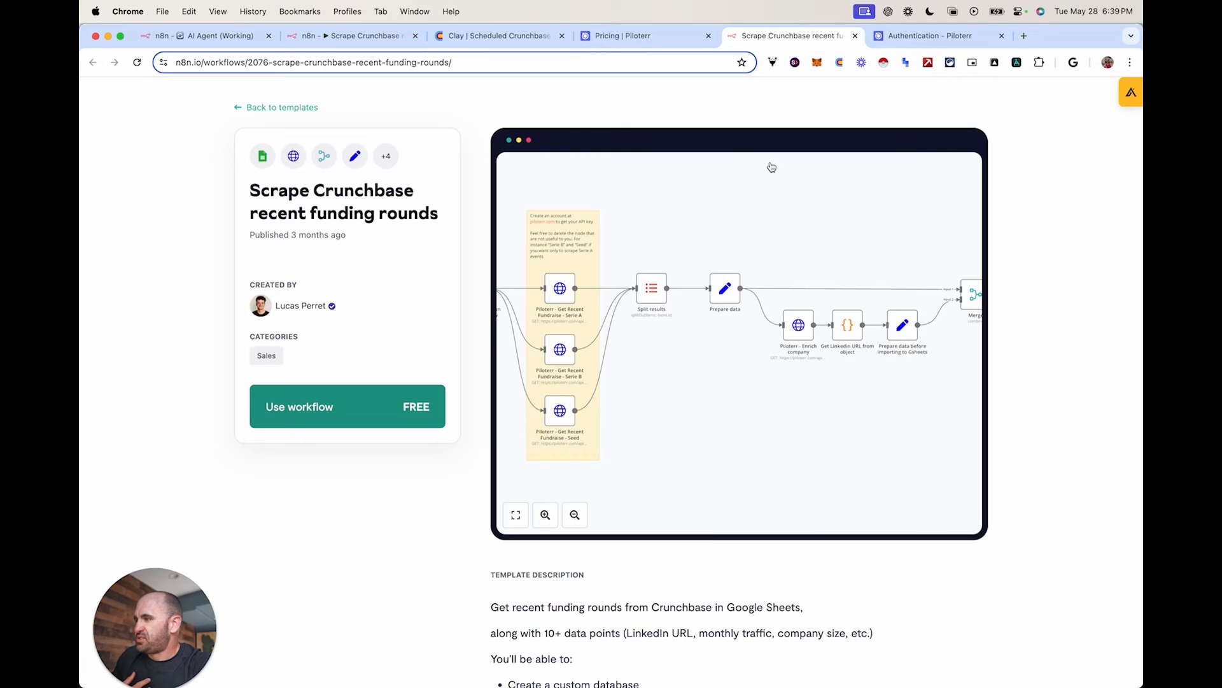
# Switch to the imported Scrape Crunchbase workflow in n8n and examine its read-me note, trigger and Piloterr nodes
pyautogui.click(375, 37)
pyautogui.scroll(-3, 344, 336)
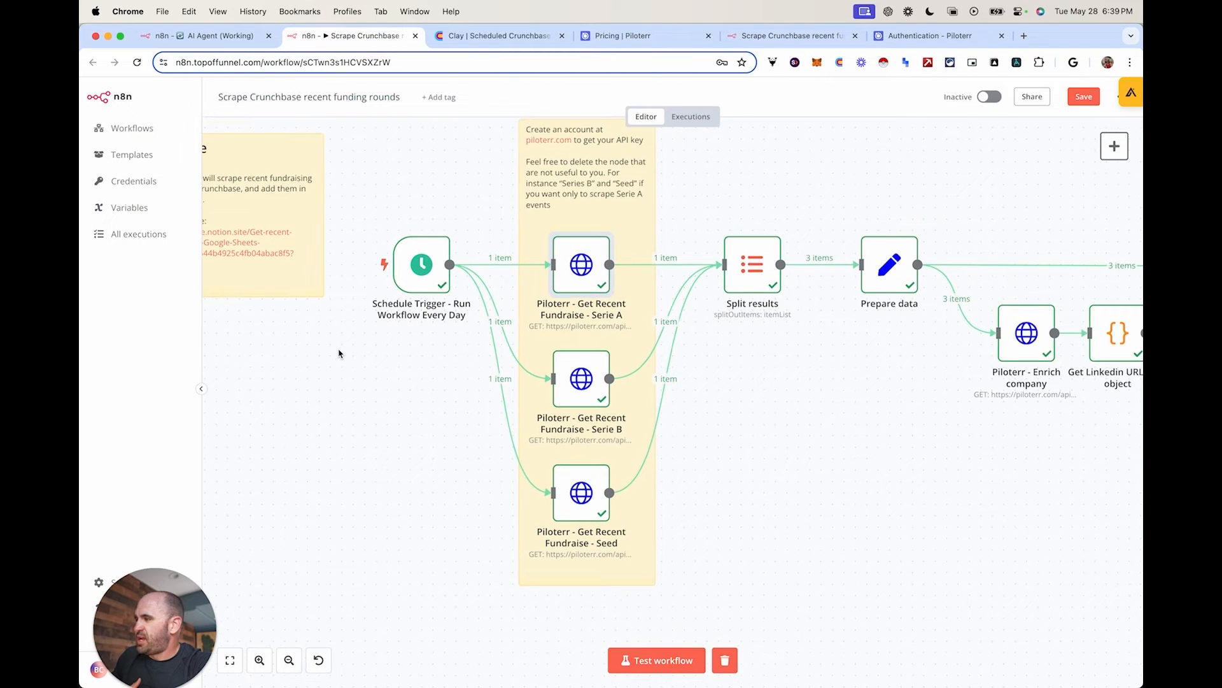
pyautogui.scroll(-3, 338, 354)
pyautogui.scroll(5, 338, 354)
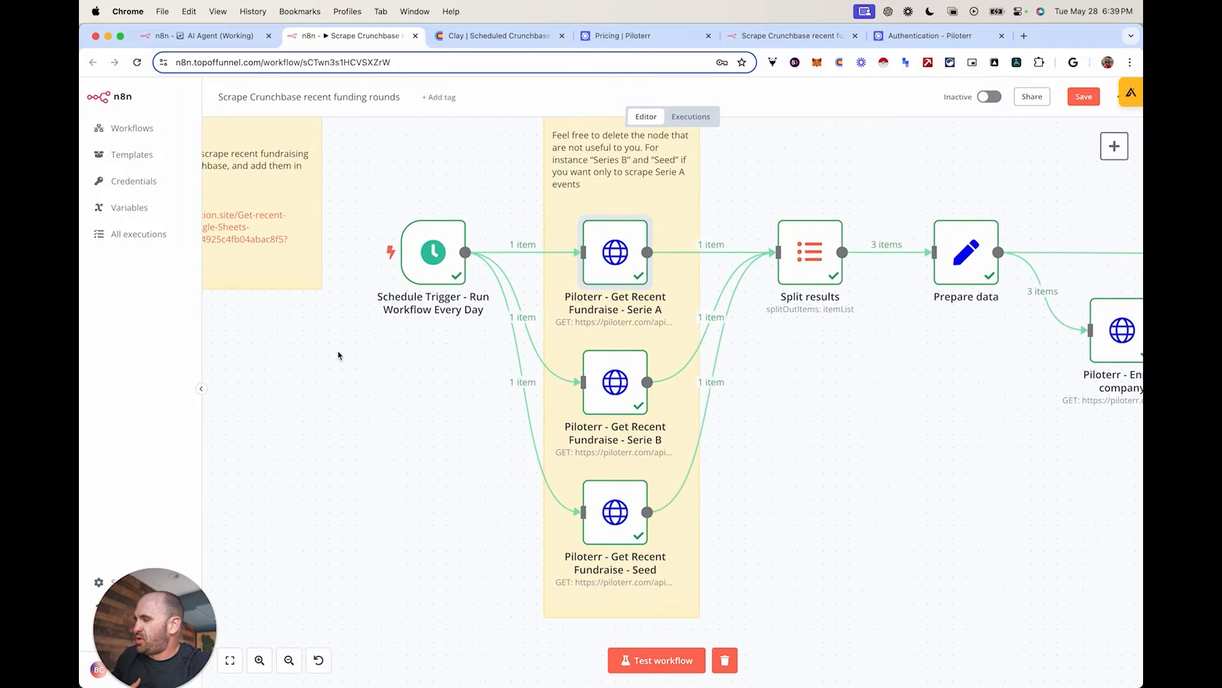
pyautogui.scroll(-2, 338, 355)
pyautogui.scroll(2, 338, 355)
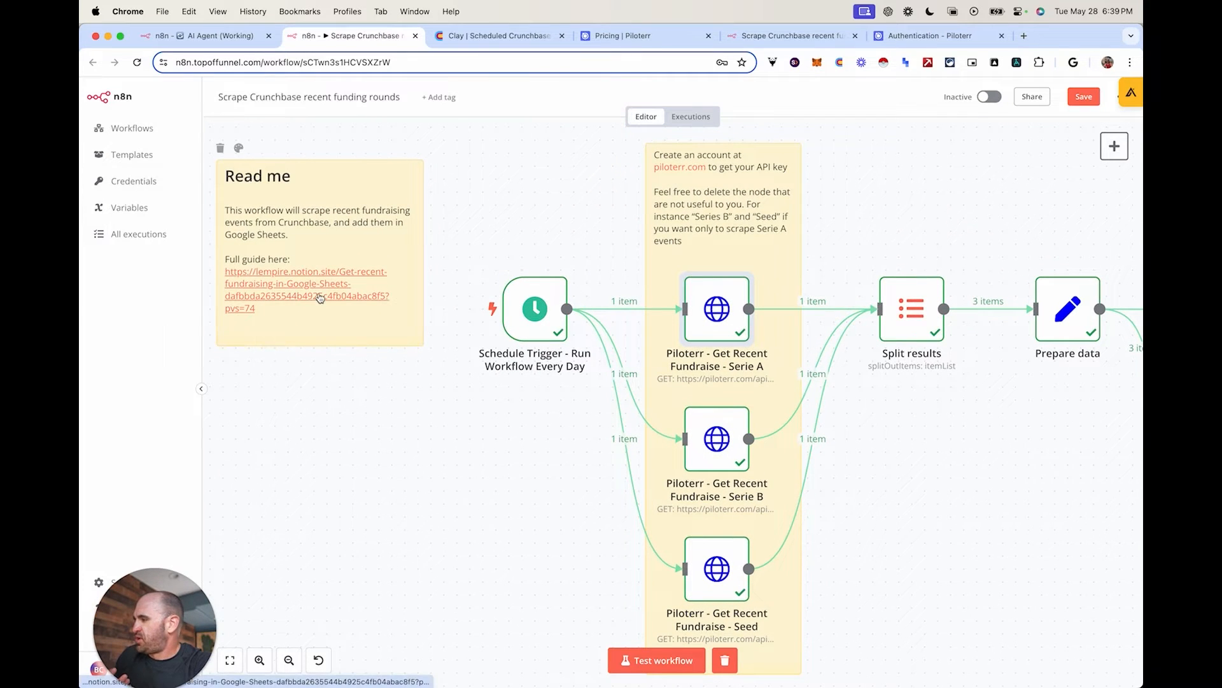
pyautogui.hscroll(2, 478, 344)
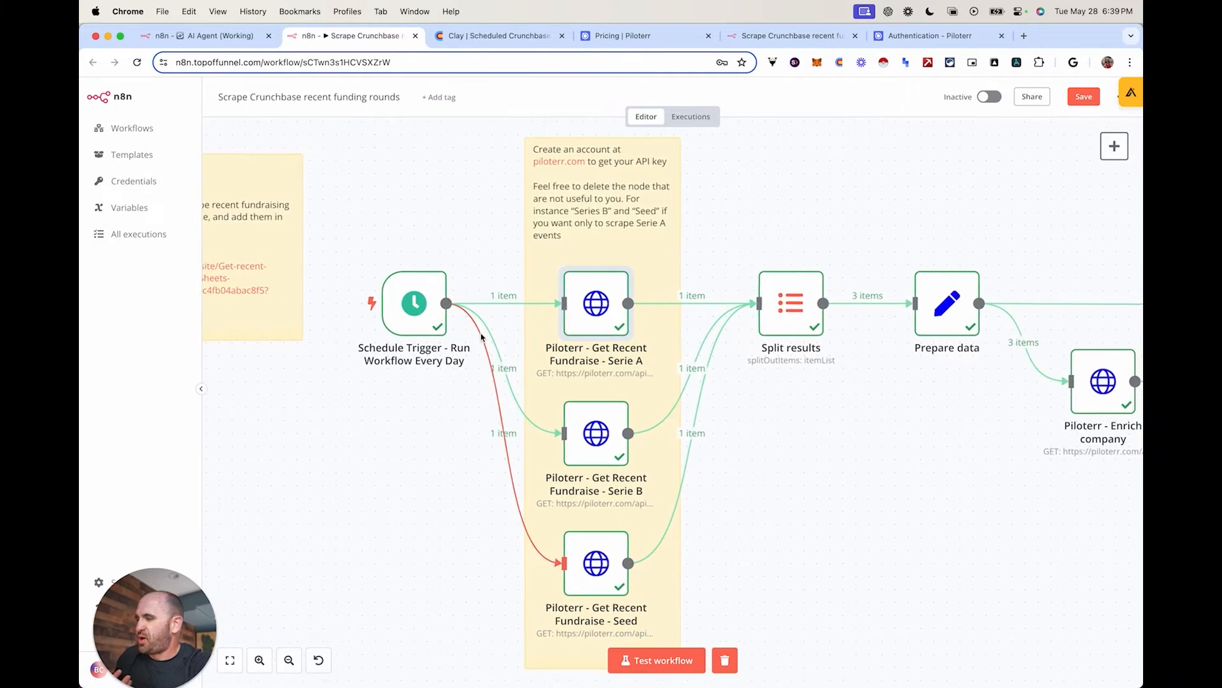
pyautogui.scroll(-2, 478, 345)
pyautogui.hscroll(2, 477, 344)
pyautogui.hscroll(-2, 477, 344)
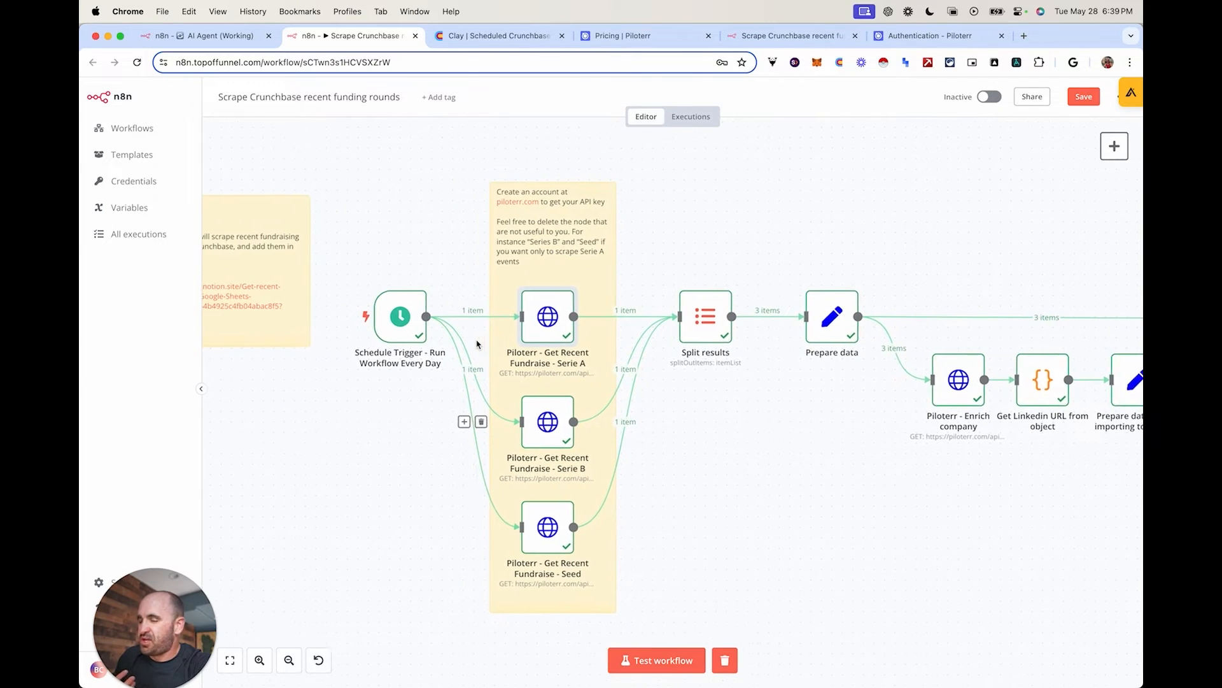
# Inspect the Schedule Trigger's daily run rules and the timezone in the workflow settings
pyautogui.doubleClick(423, 329)
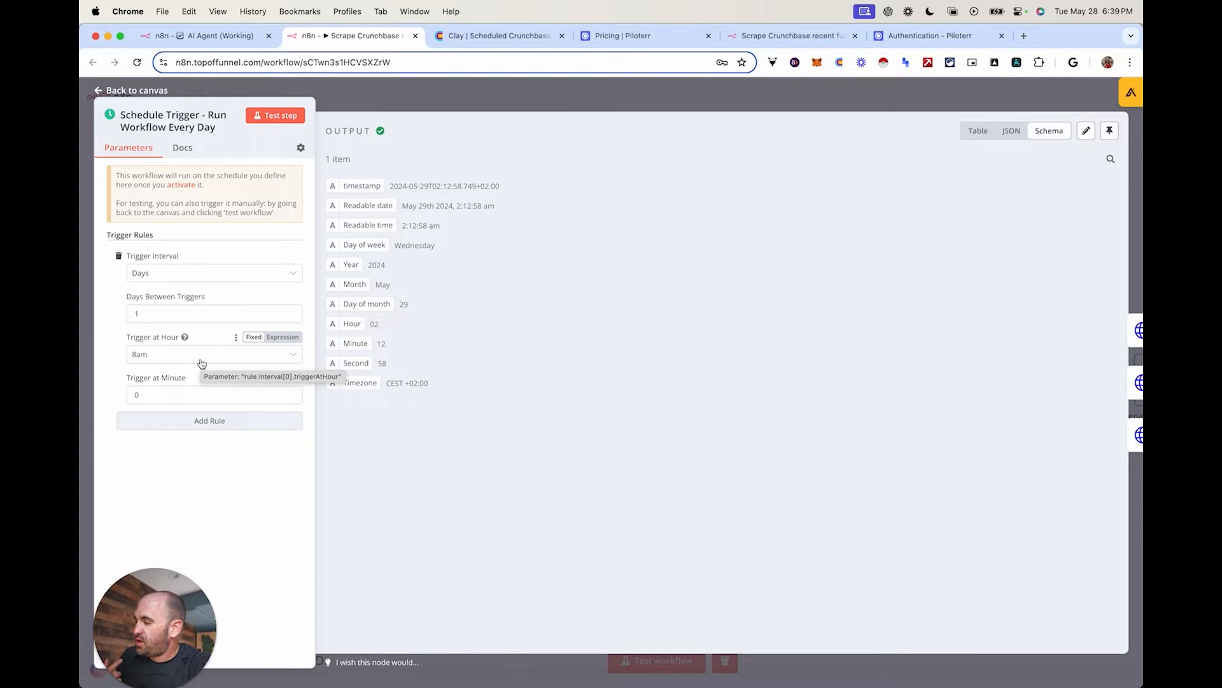
pyautogui.click(651, 94)
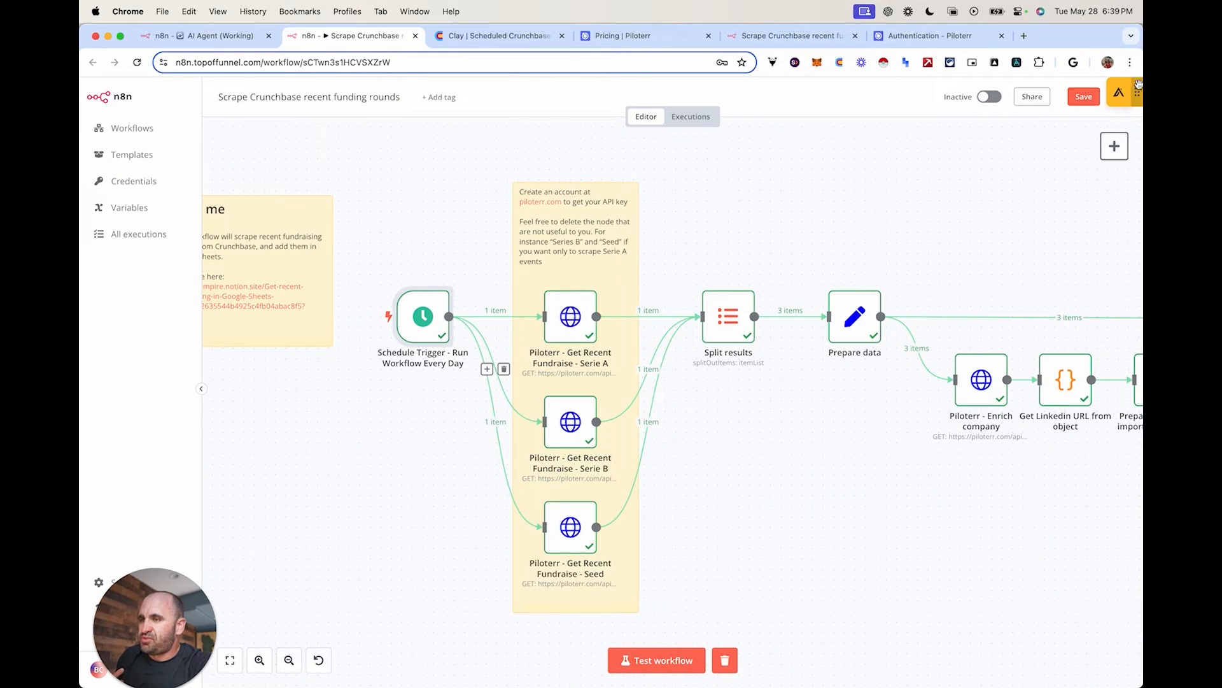
pyautogui.moveTo(1136, 90); pyautogui.dragTo(1129, 166)
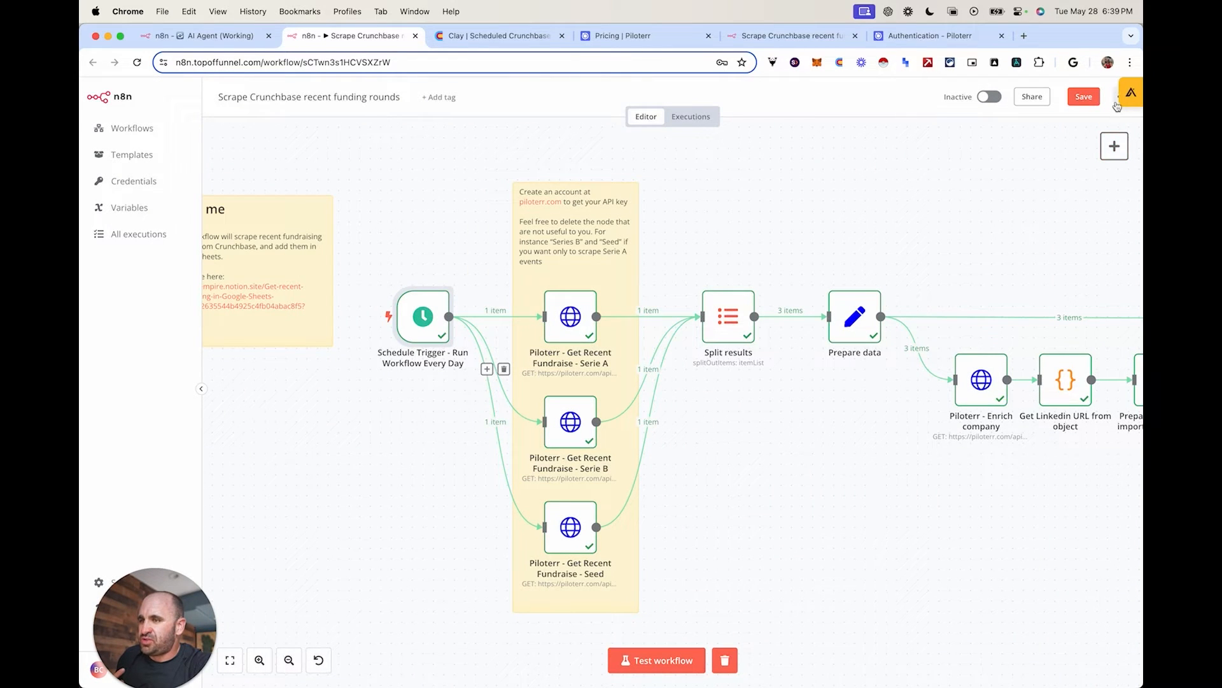
pyautogui.click(1116, 102)
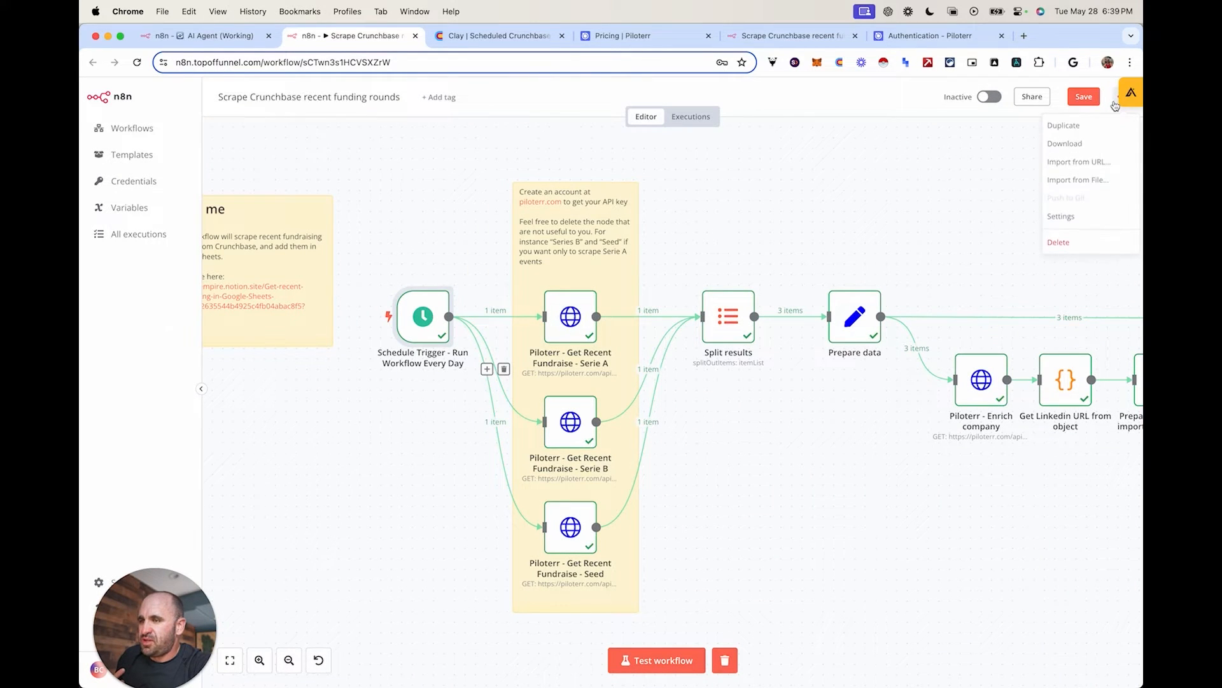
pyautogui.click(1060, 216)
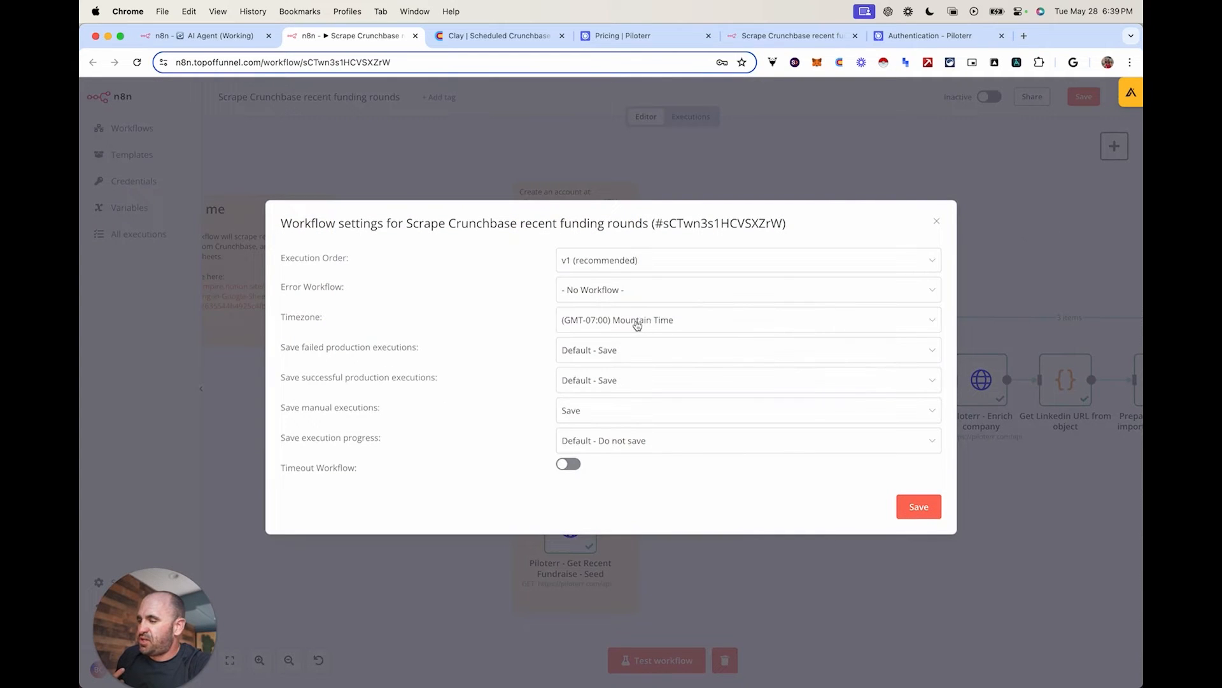
pyautogui.click(937, 223)
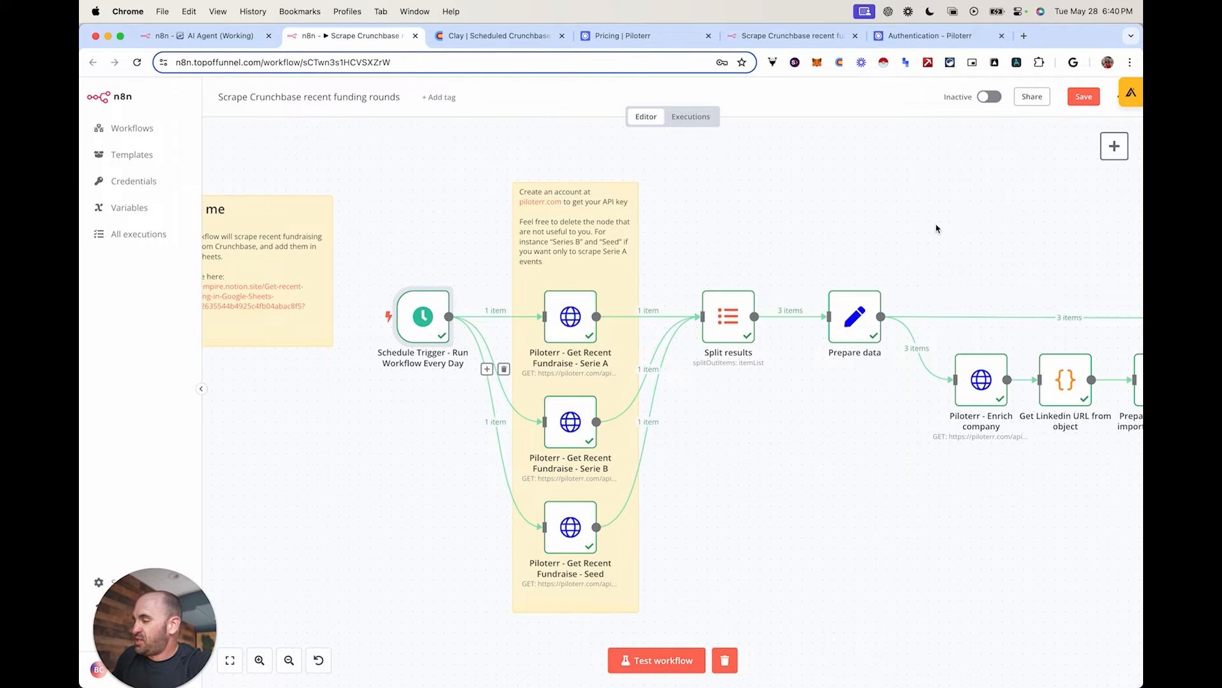
# Open the Piloterr Serie A fundraise node and check its available header auth credentials, keeping Piloterr selected
pyautogui.hscroll(3, 937, 228)
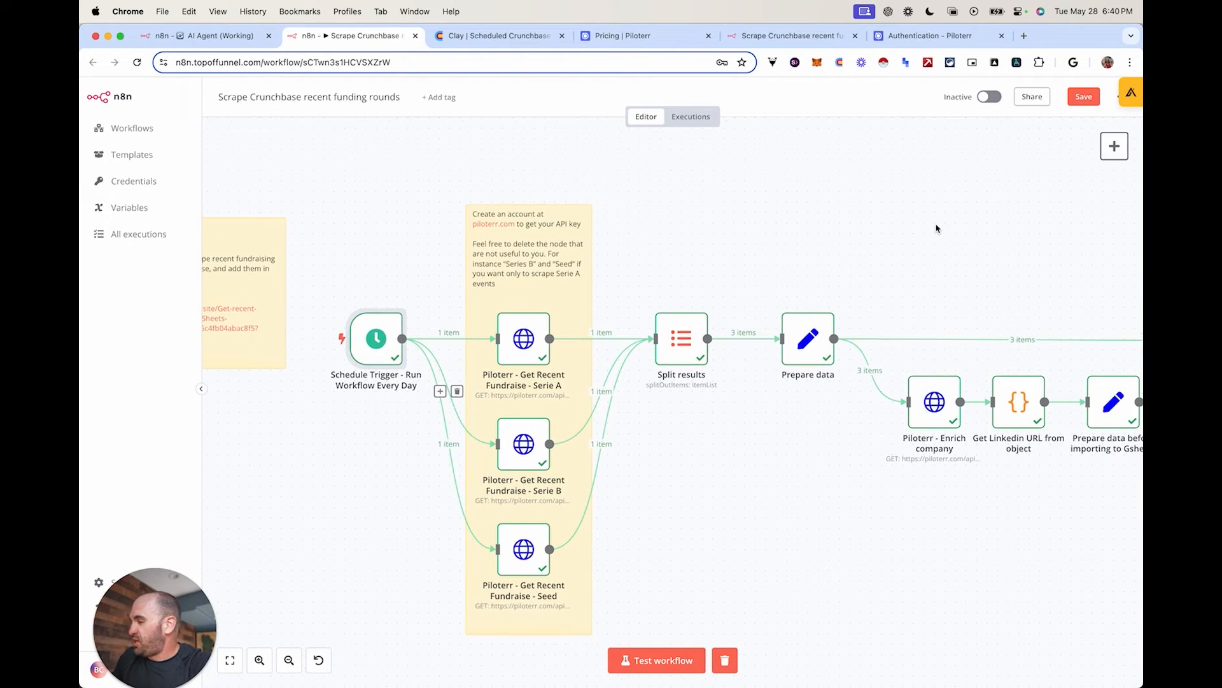
pyautogui.hscroll(2, 936, 228)
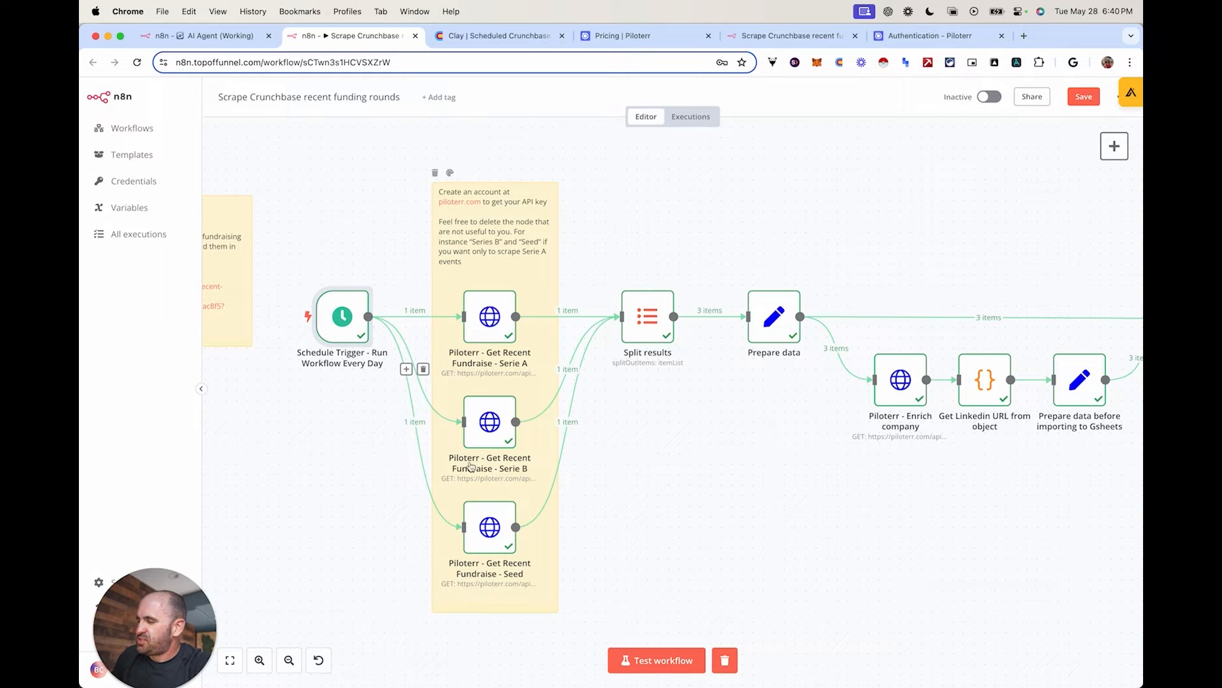
pyautogui.doubleClick(491, 318)
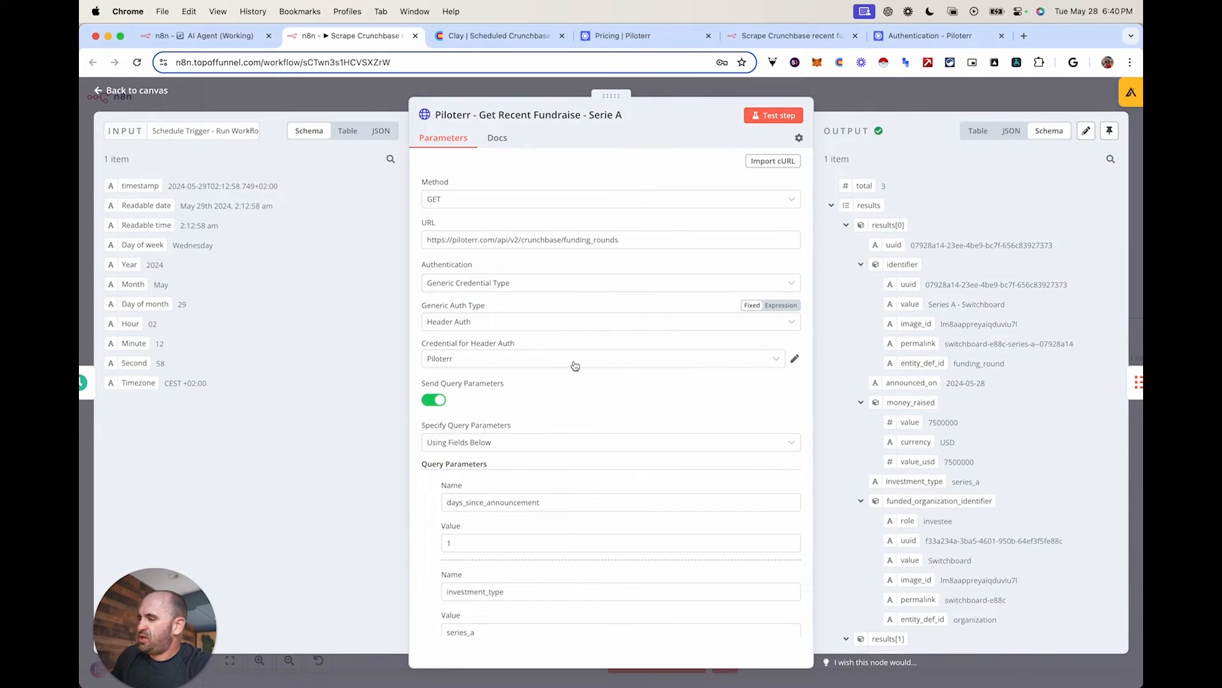
pyautogui.click(578, 364)
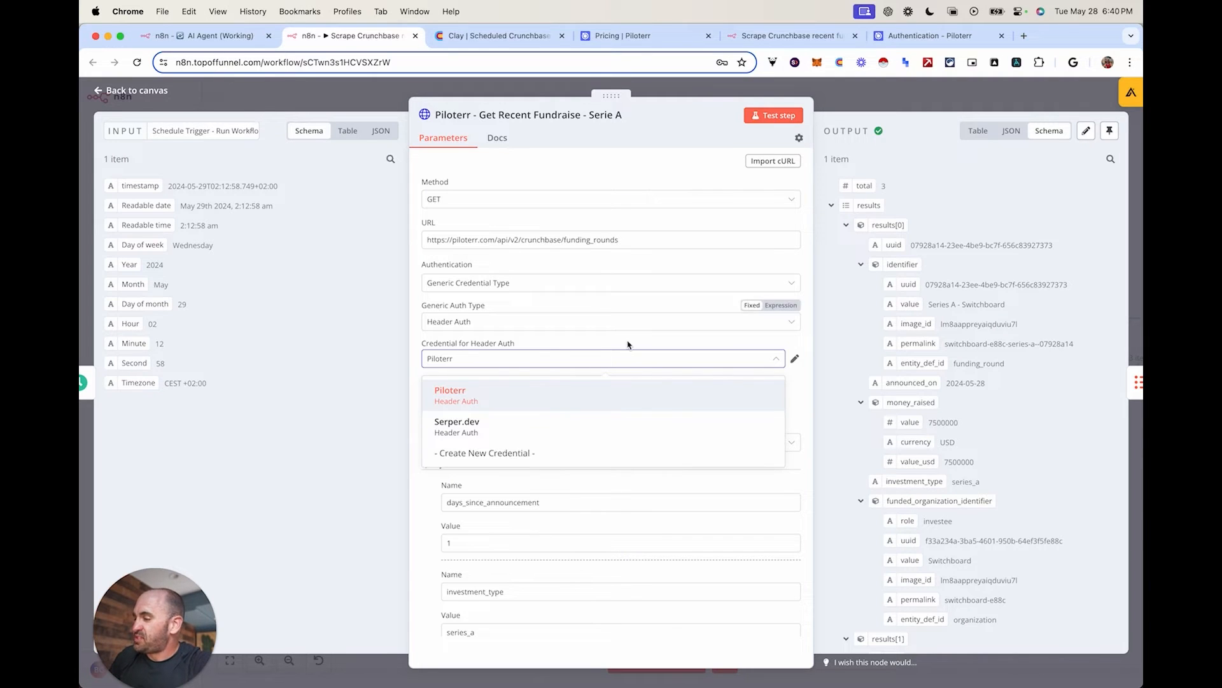
pyautogui.click(652, 178)
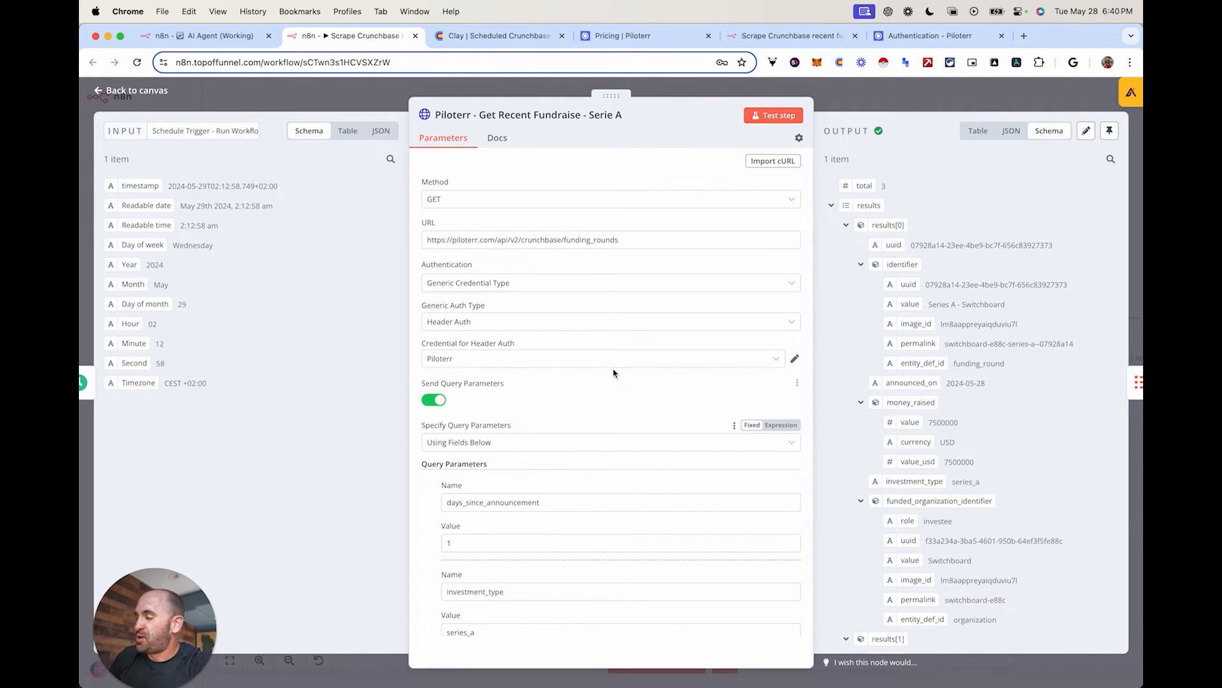
# Highlight the x-api-key header name in the Piloterr authentication documentation, then return to the Serie A node in n8n
pyautogui.click(900, 33)
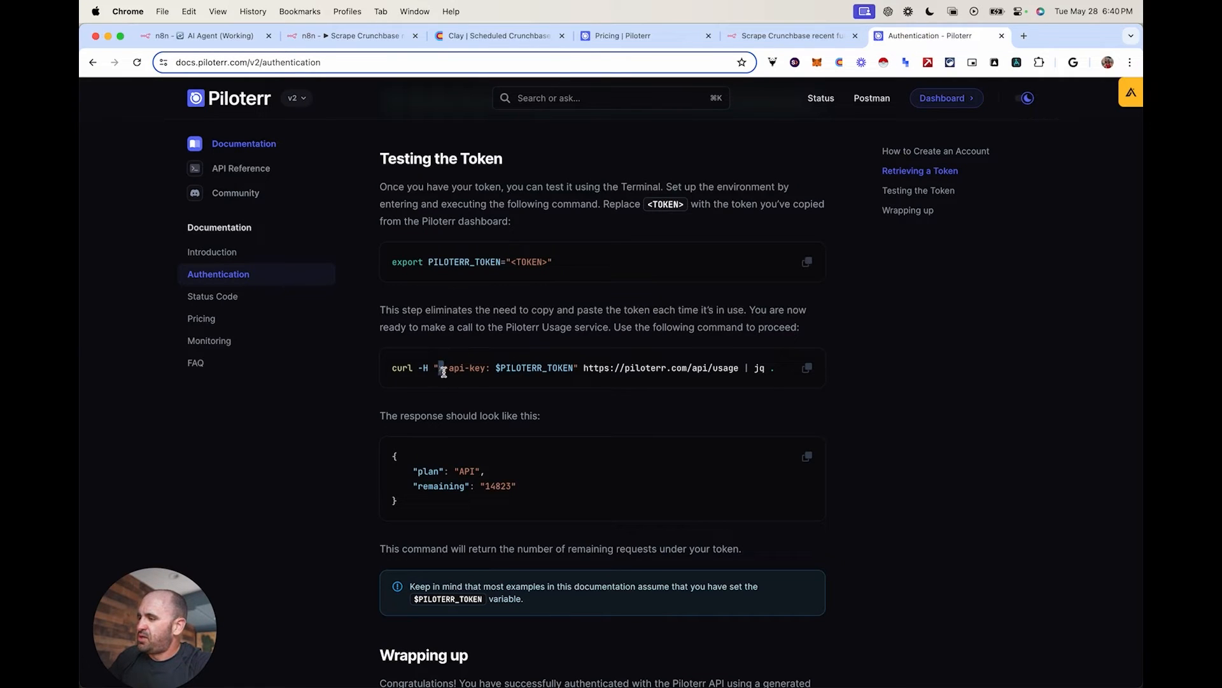
pyautogui.moveTo(438, 369); pyautogui.dragTo(479, 370)
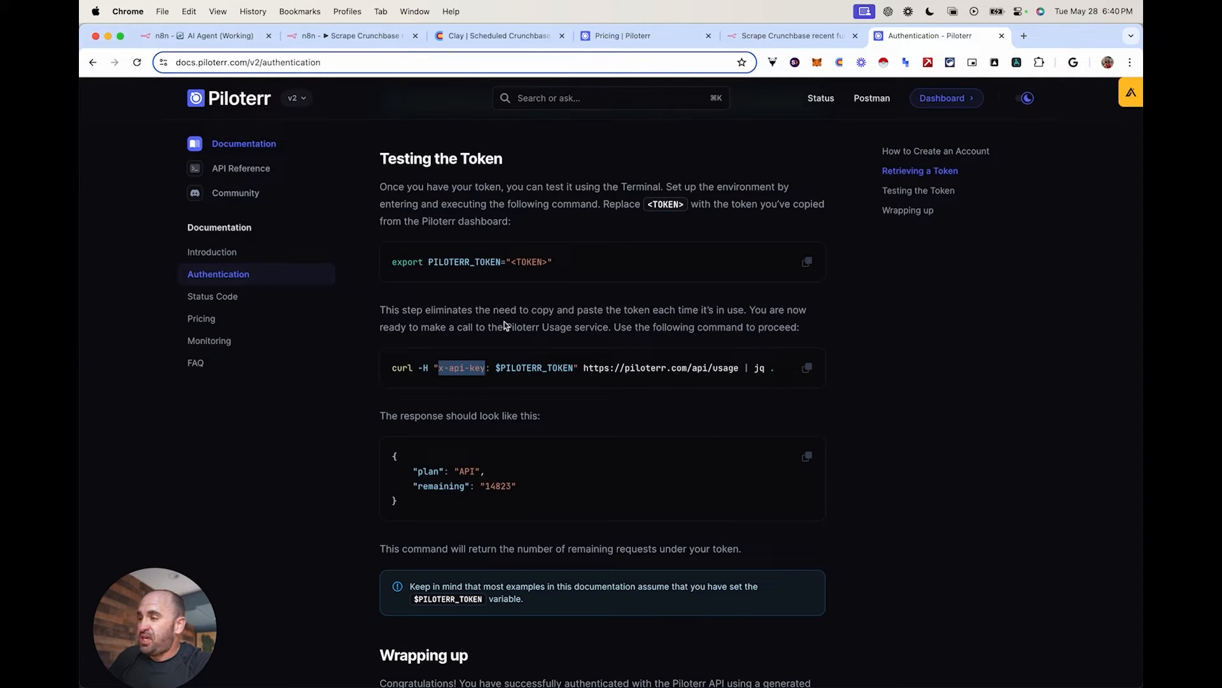
pyautogui.click(340, 44)
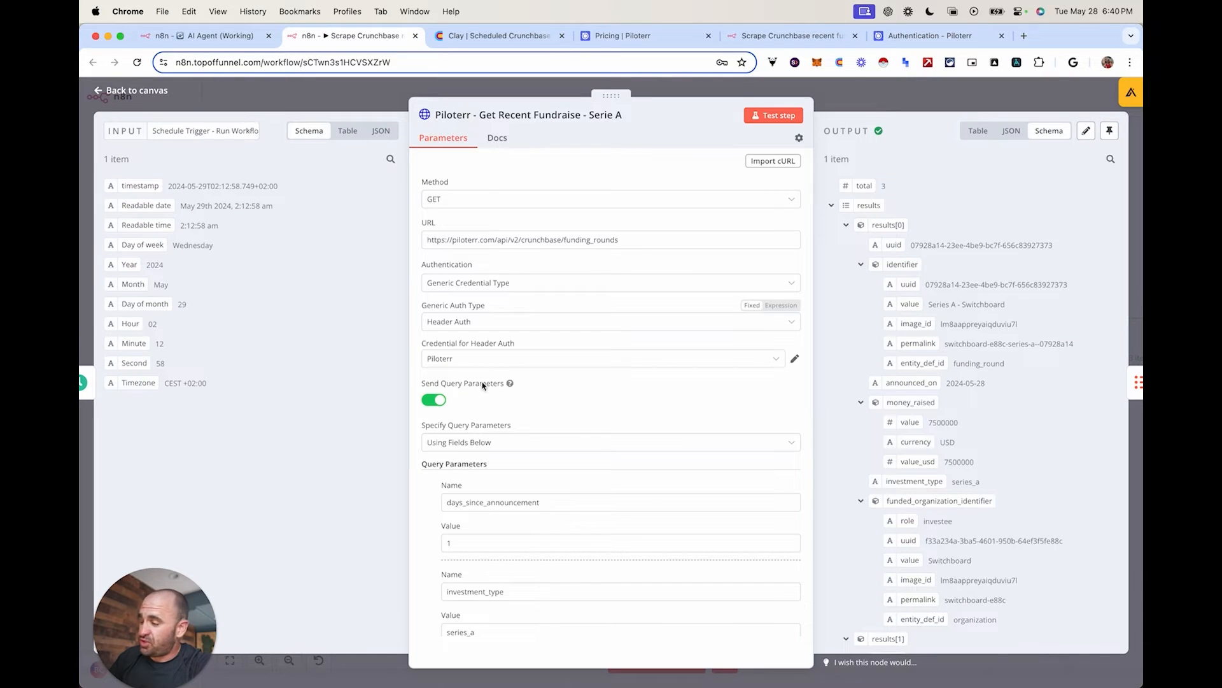
# Review the Serie A node's query parameters and the funding round records in its output, then close the node
pyautogui.scroll(-2, 630, 401)
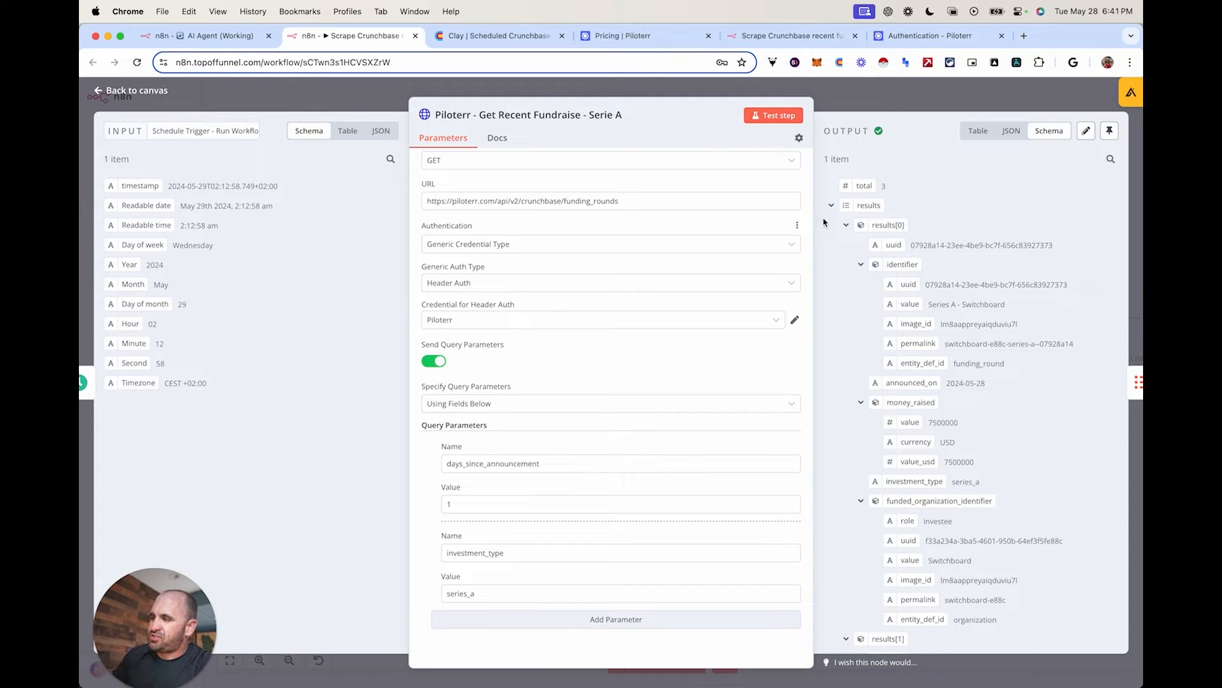
pyautogui.scroll(-3, 956, 259)
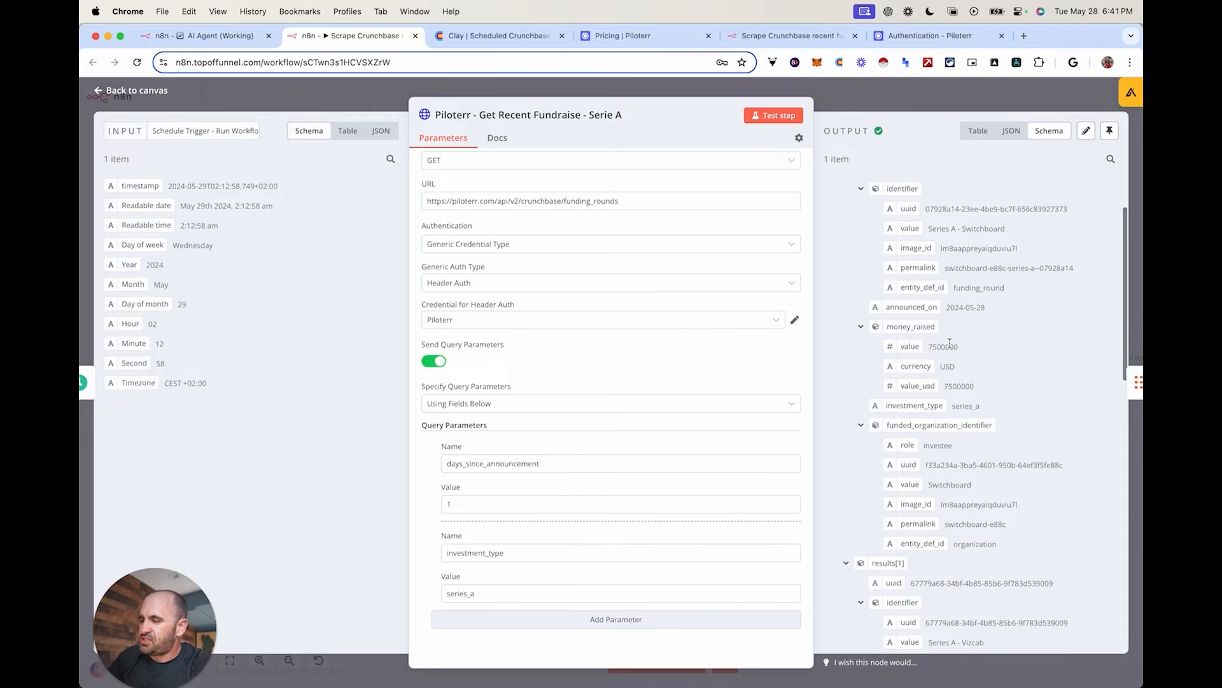
pyautogui.scroll(3, 950, 318)
pyautogui.scroll(-6, 949, 343)
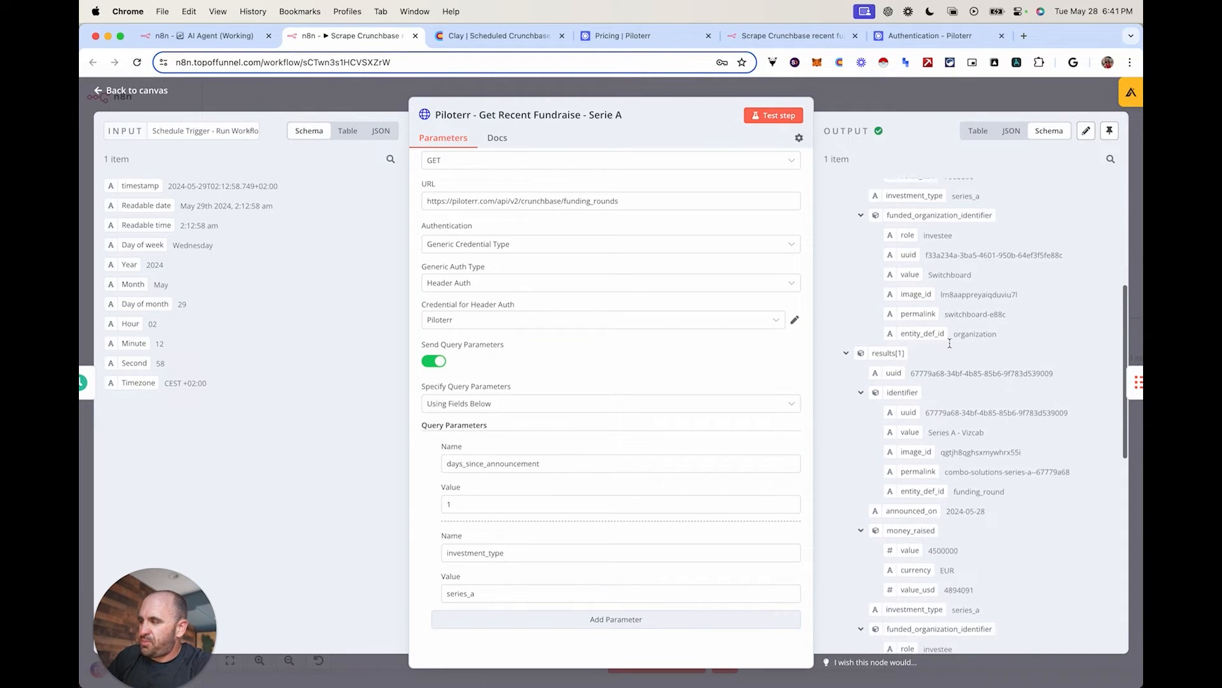
pyautogui.scroll(-6, 951, 347)
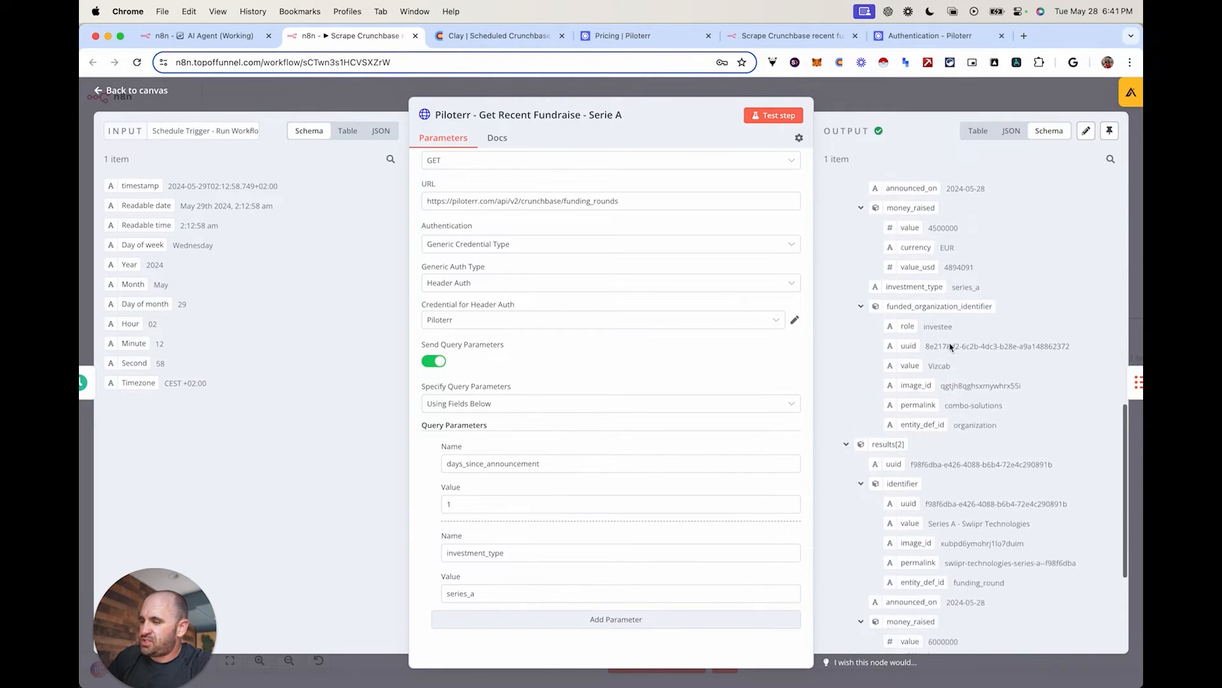
pyautogui.scroll(12, 949, 343)
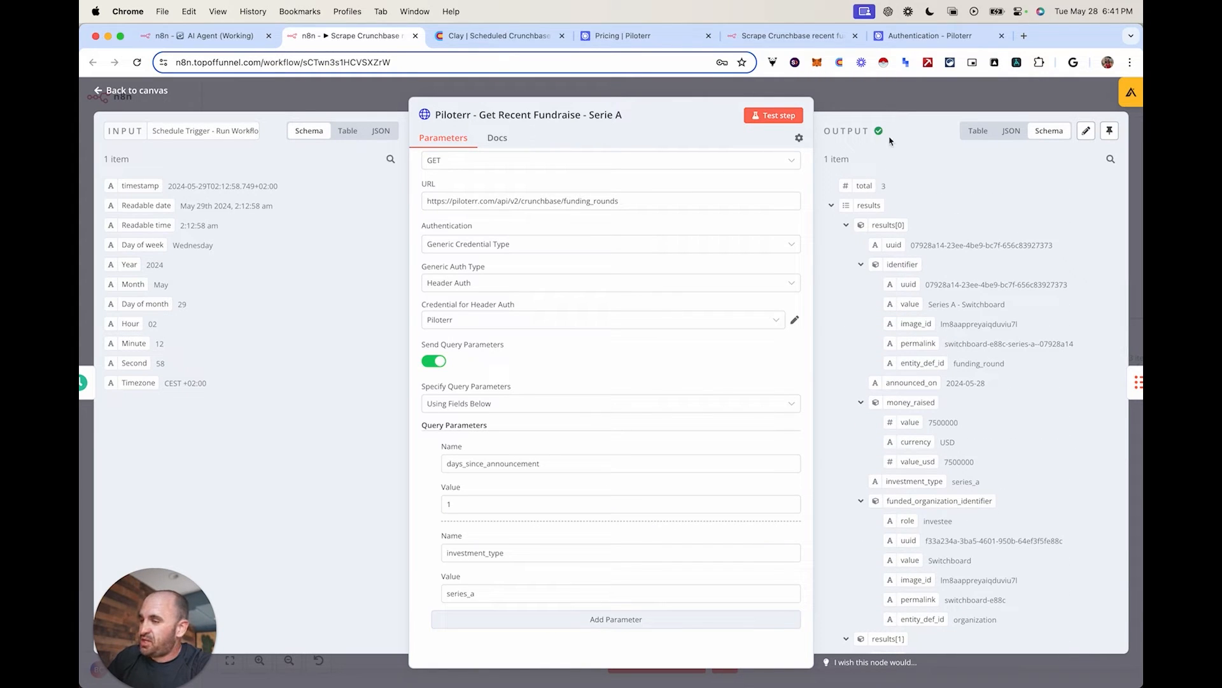
pyautogui.click(881, 97)
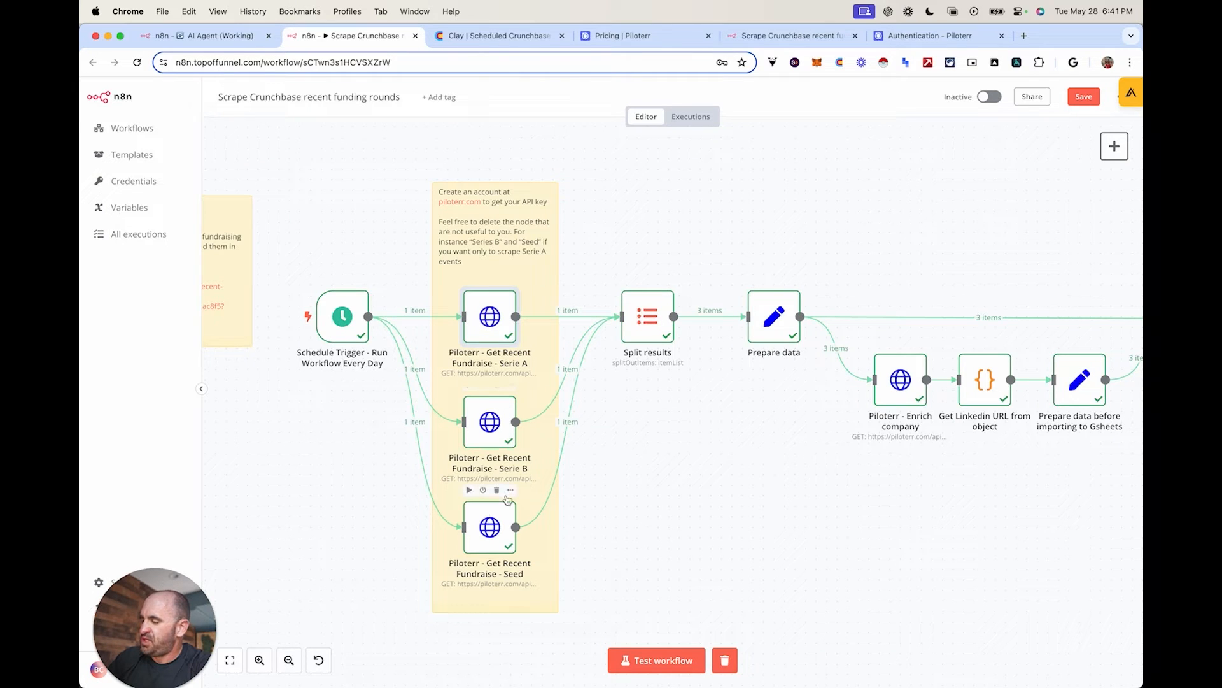
# Inspect the Split results node's settings and the field mappings in the Prepare data node
pyautogui.doubleClick(644, 329)
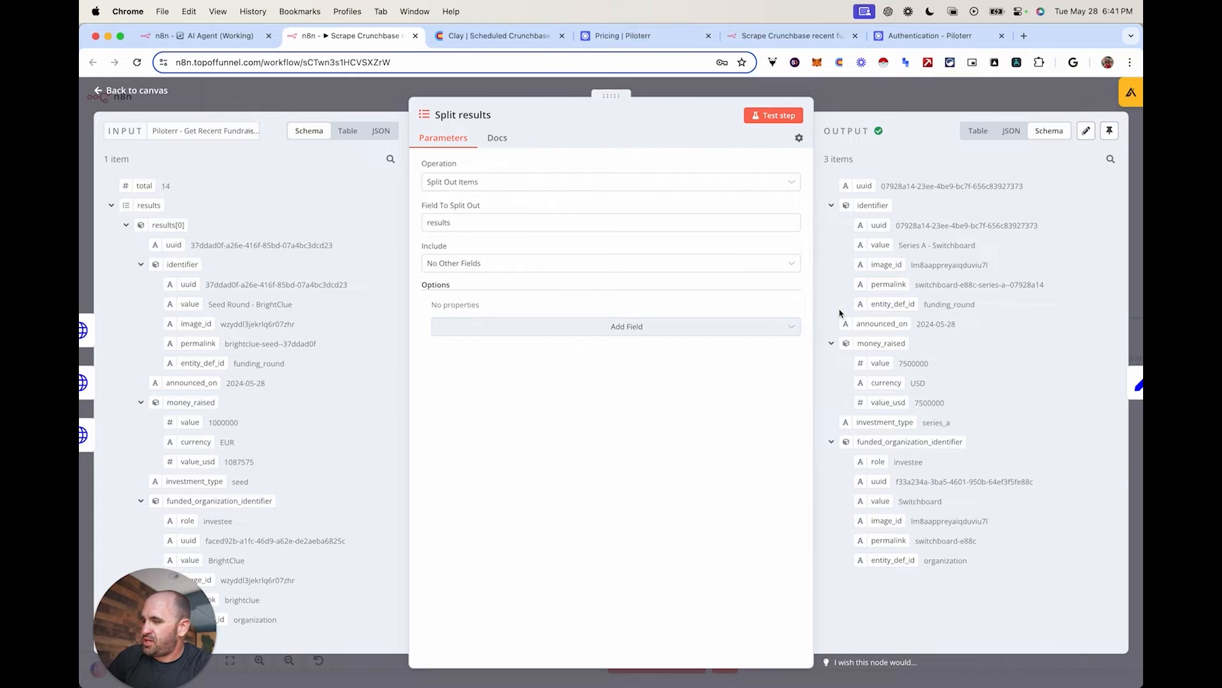
pyautogui.click(899, 97)
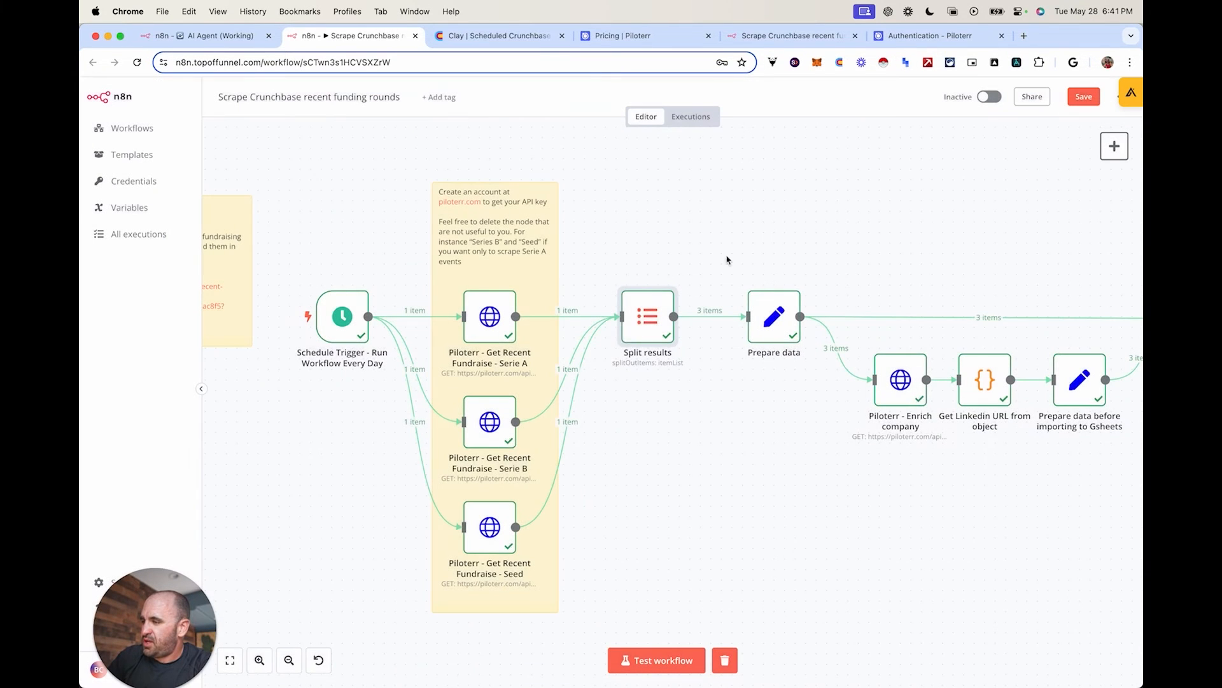
pyautogui.hscroll(2, 745, 376)
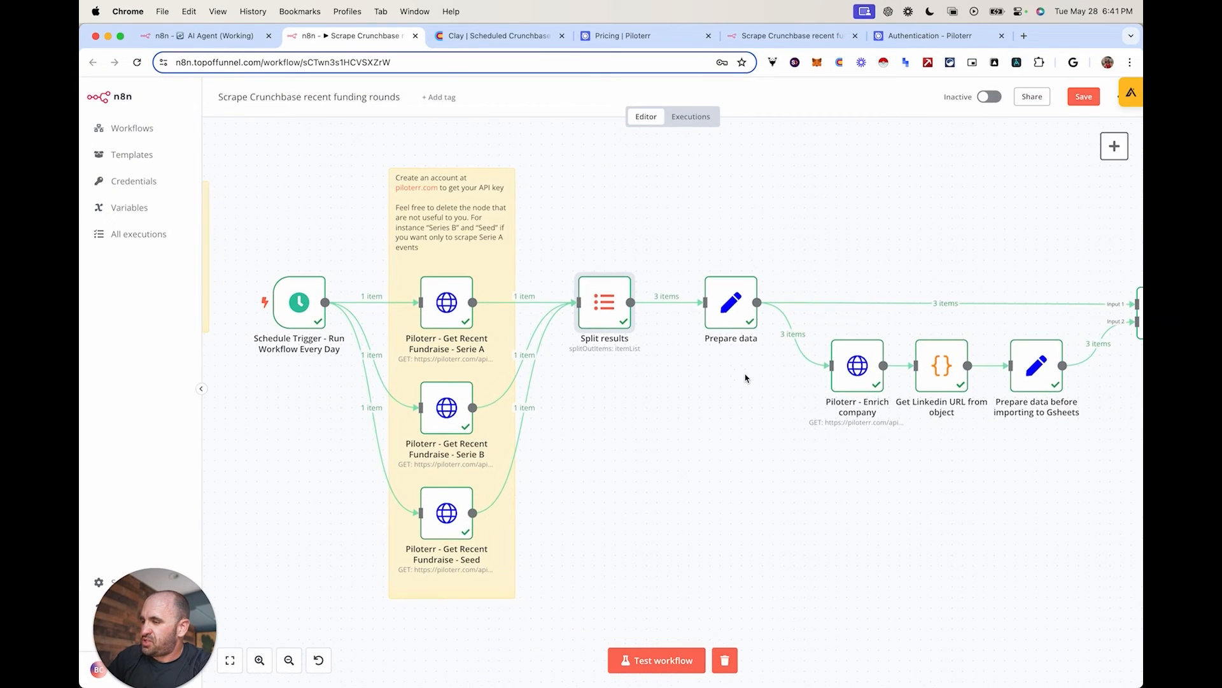
pyautogui.doubleClick(734, 317)
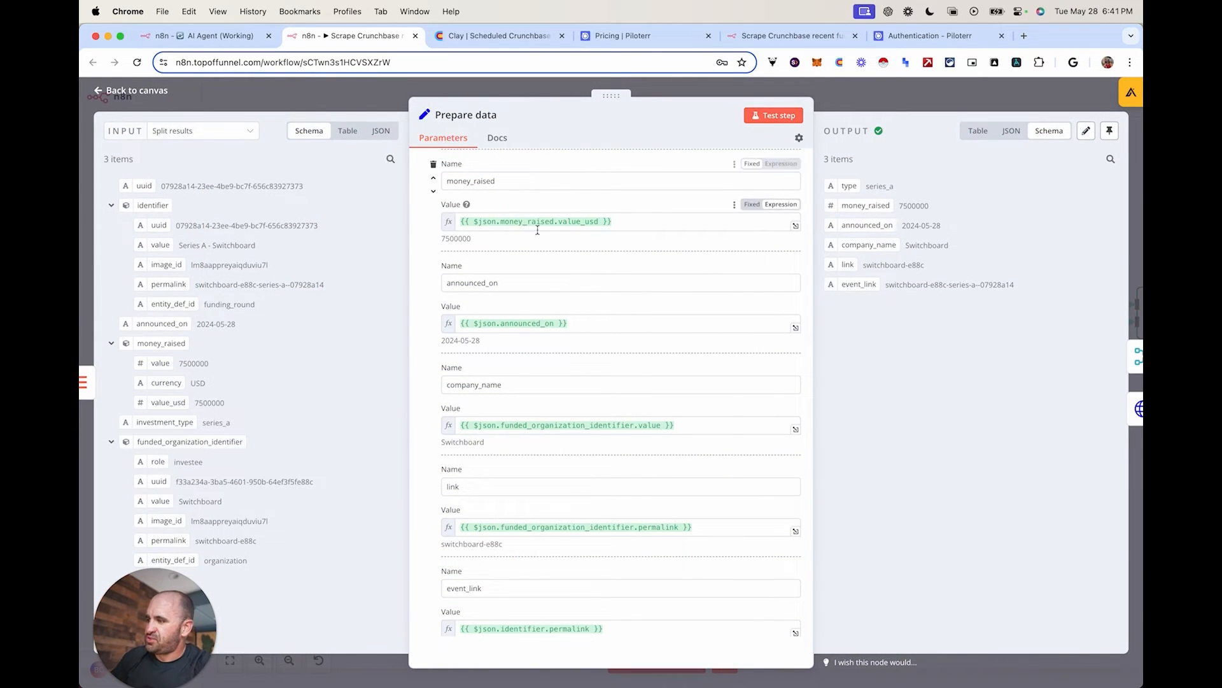
pyautogui.scroll(-4, 586, 284)
pyautogui.scroll(8, 587, 288)
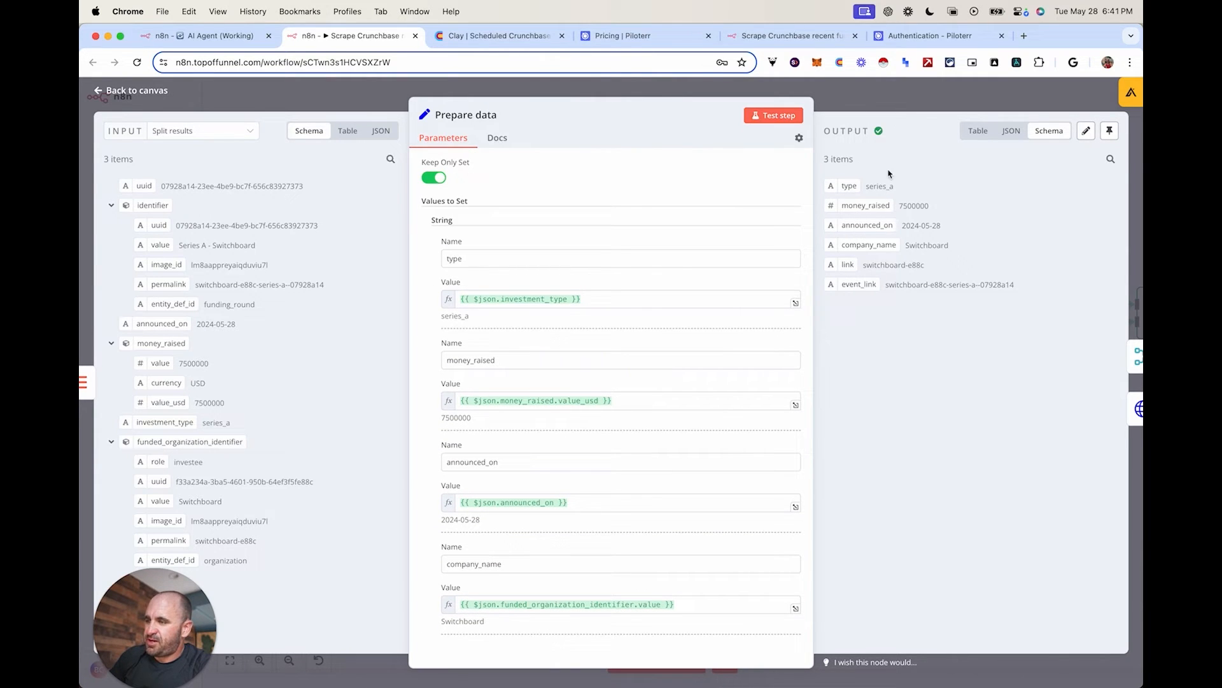
pyautogui.click(893, 102)
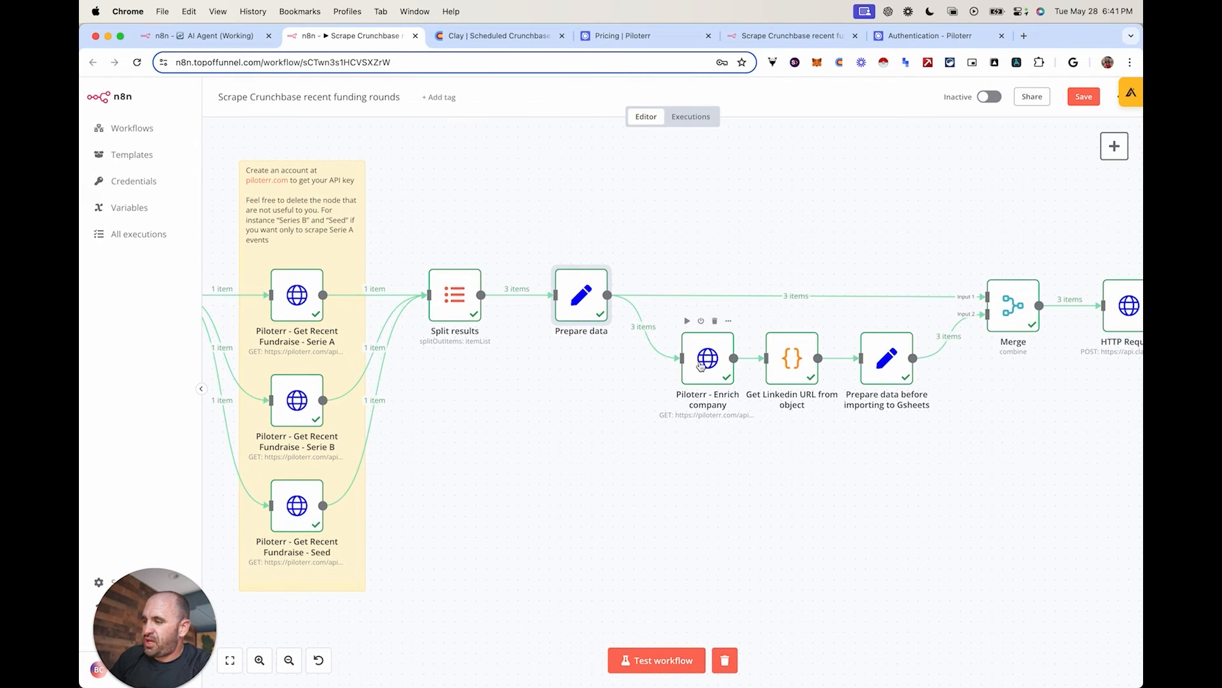
# Examine the Piloterr Enrich company node's request settings and the company details in its output
pyautogui.doubleClick(701, 362)
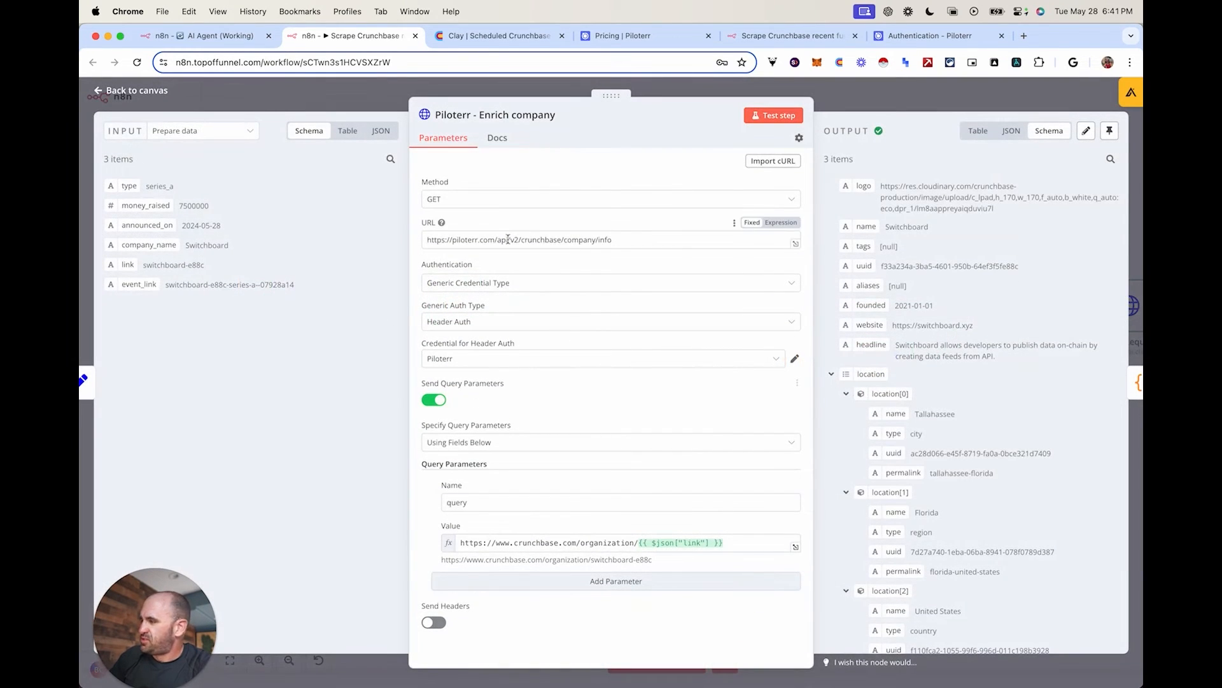
pyautogui.scroll(-5, 896, 357)
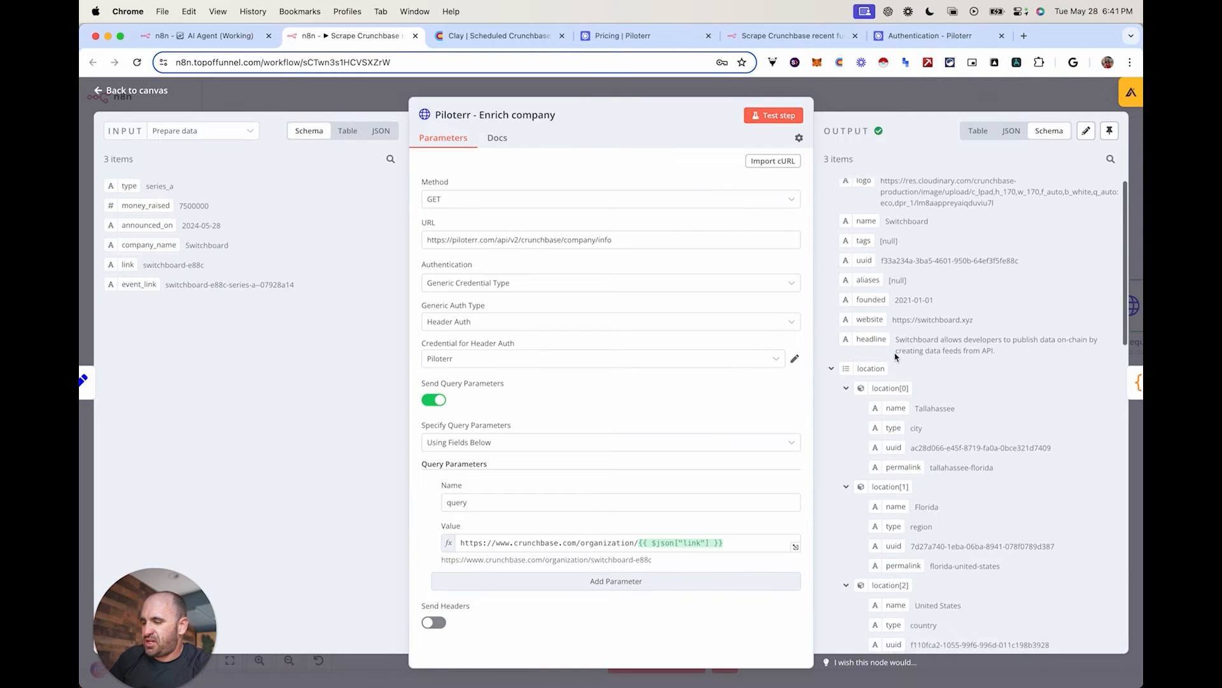
pyautogui.scroll(-2, 896, 358)
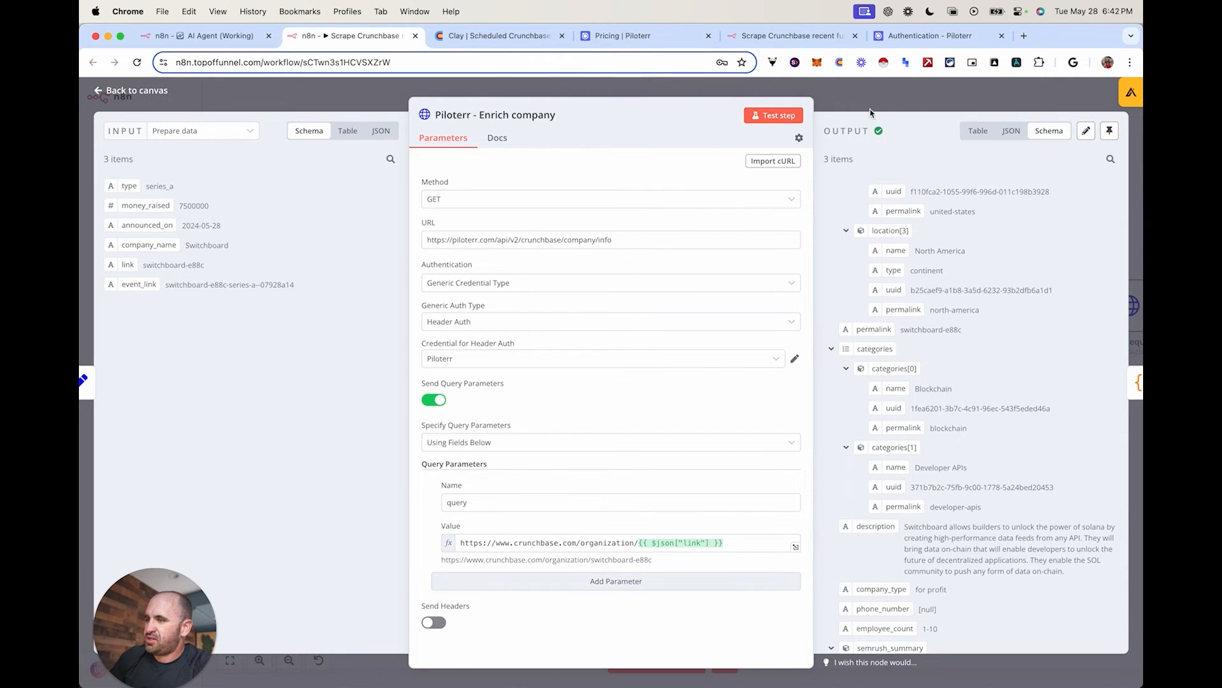
pyautogui.click(884, 86)
# Inspect the JavaScript in the Get Linkedin URL from object node, then close the node
pyautogui.hscroll(4, 868, 256)
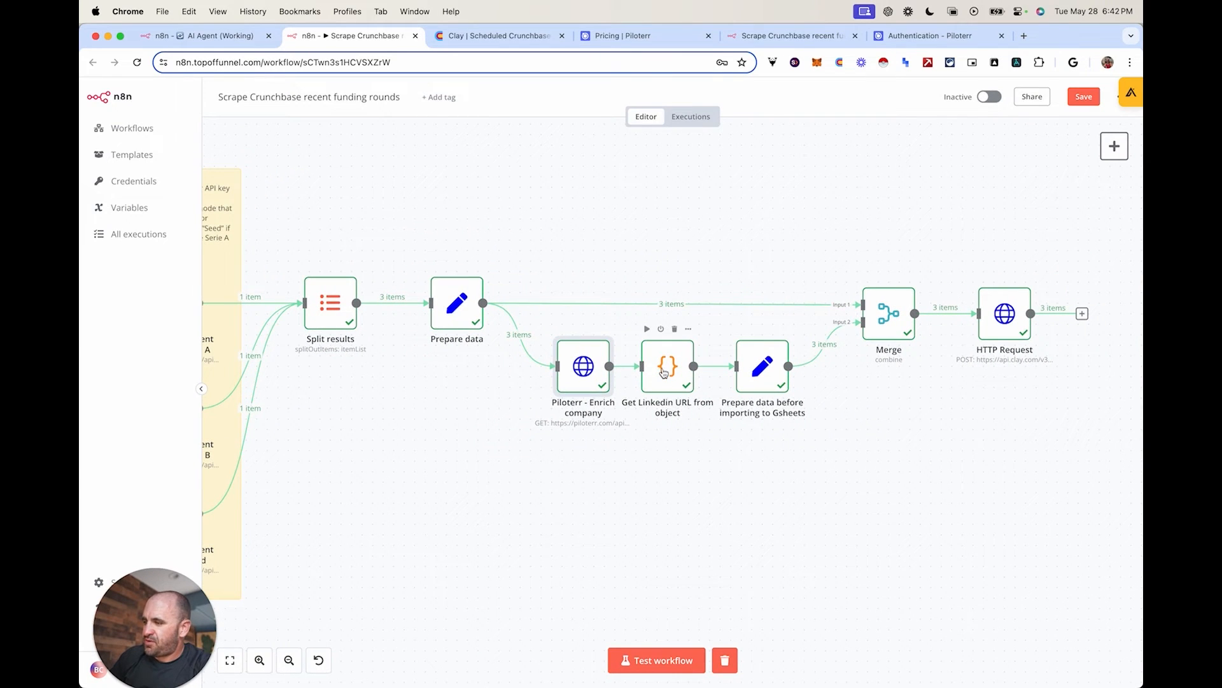
pyautogui.doubleClick(664, 373)
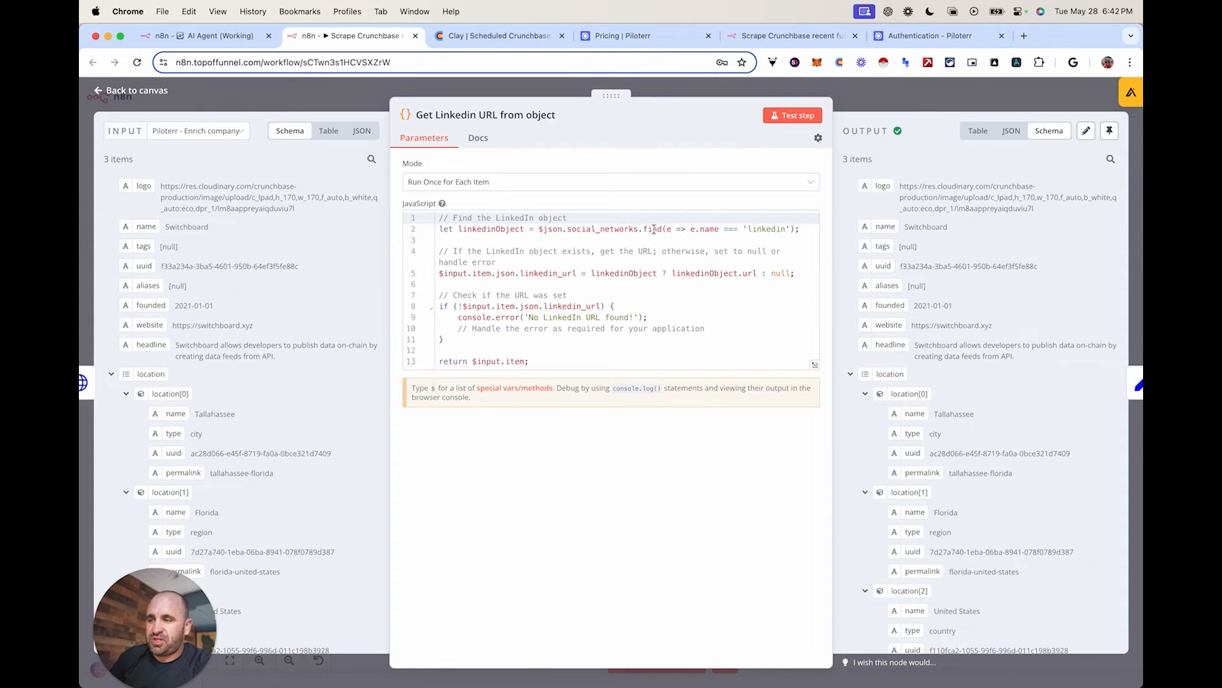
pyautogui.click(903, 92)
pyautogui.hscroll(1, 865, 359)
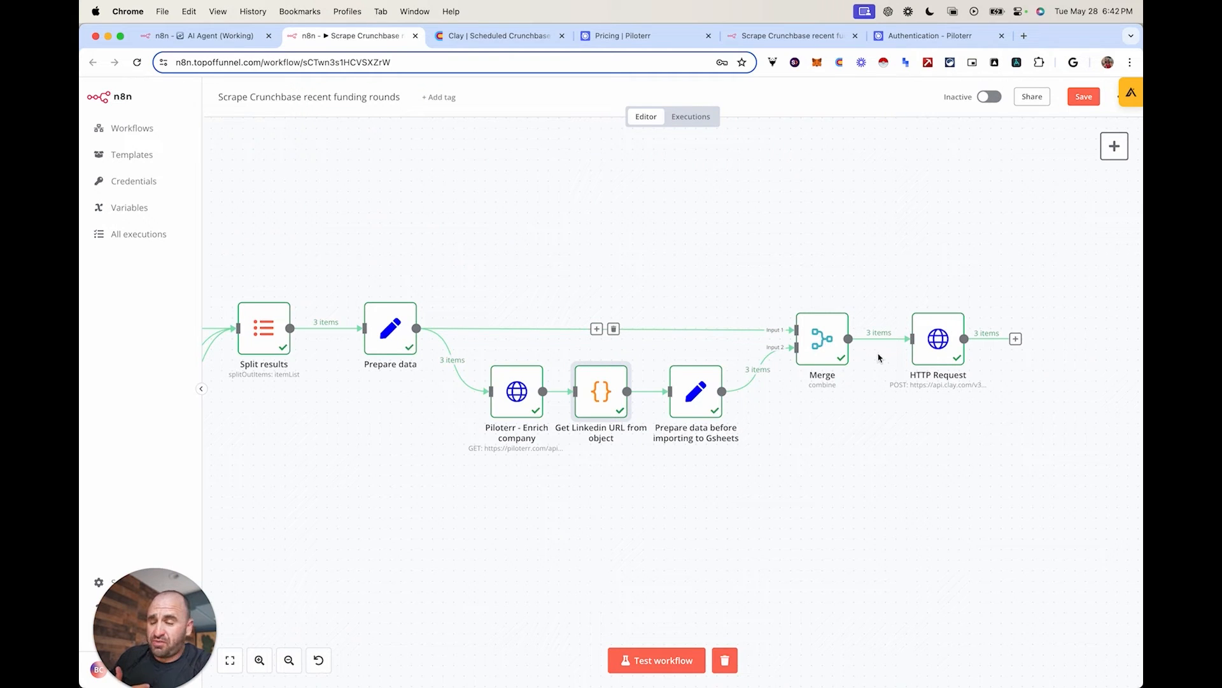
# Inspect the HTTP Request node's field mappings and view the Scheduled Crunchbase Funding Rounds table in Clay
pyautogui.doubleClick(936, 345)
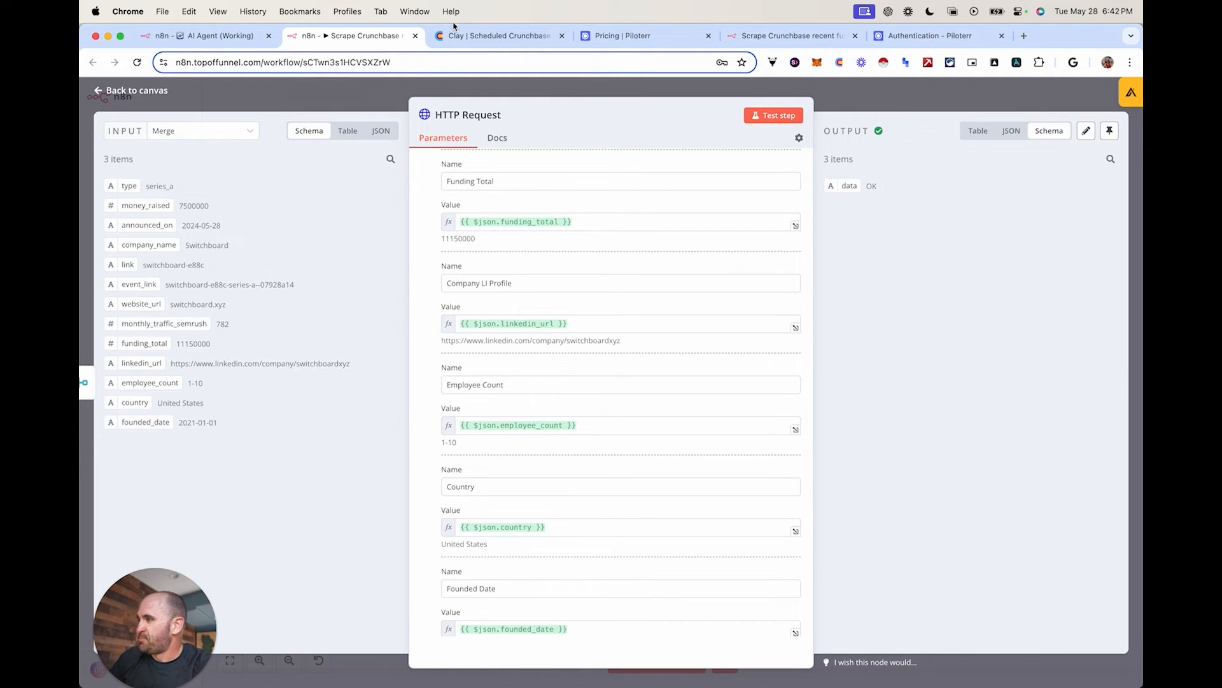
pyautogui.click(477, 36)
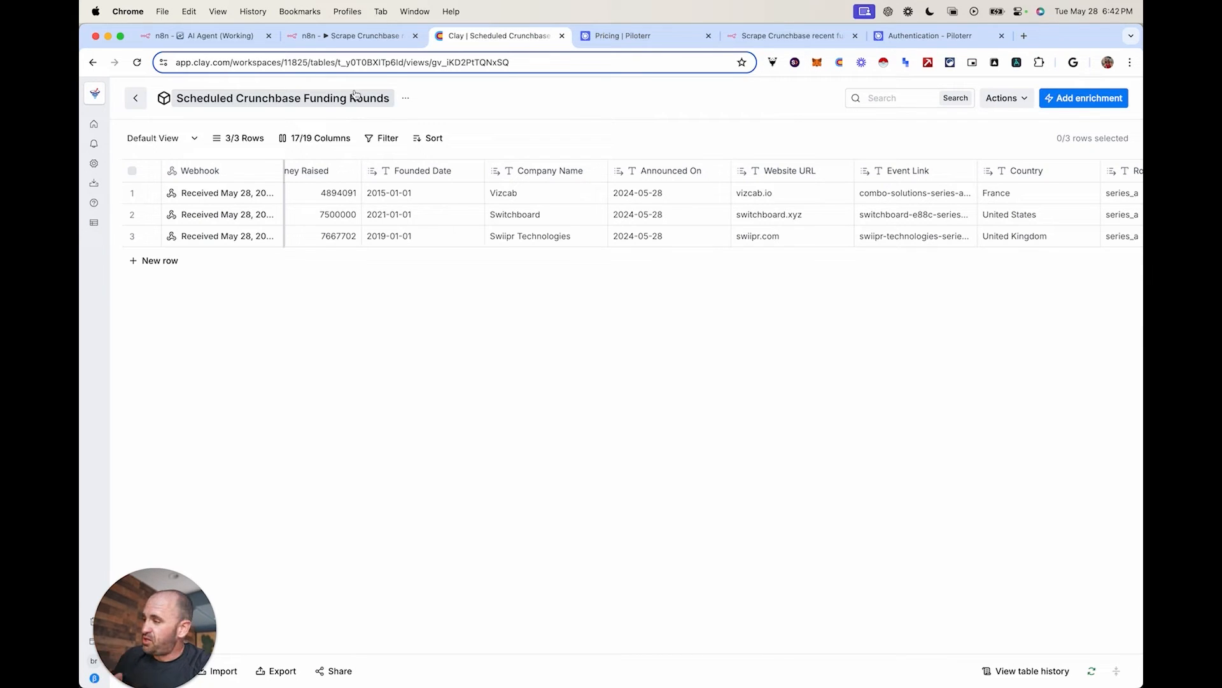
# Duplicate the Clay table's browser tab and go to the workspace home in the copy
pyautogui.rightClick(480, 39)
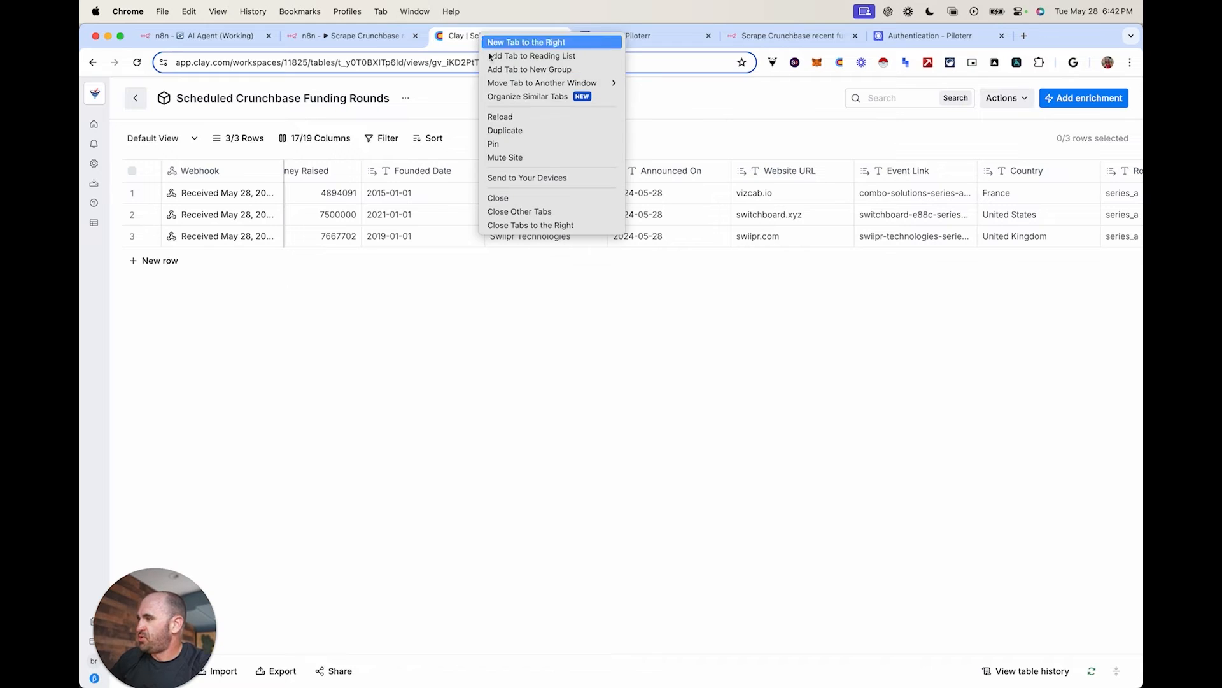
pyautogui.click(532, 130)
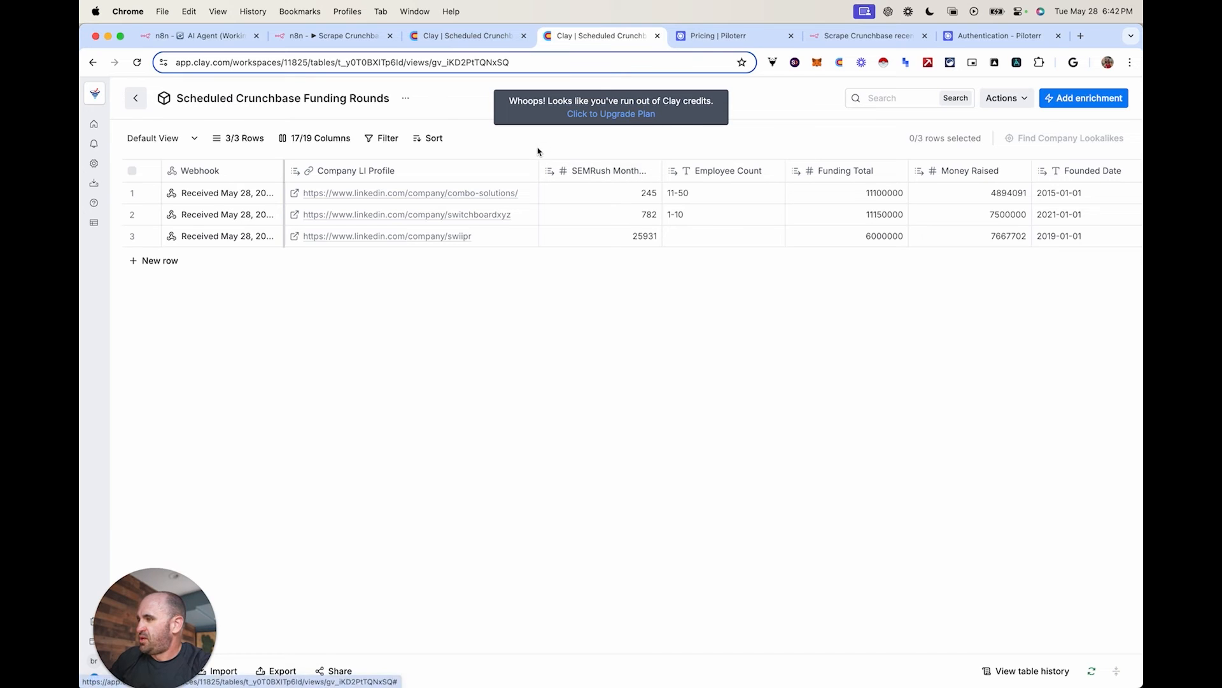
pyautogui.click(108, 123)
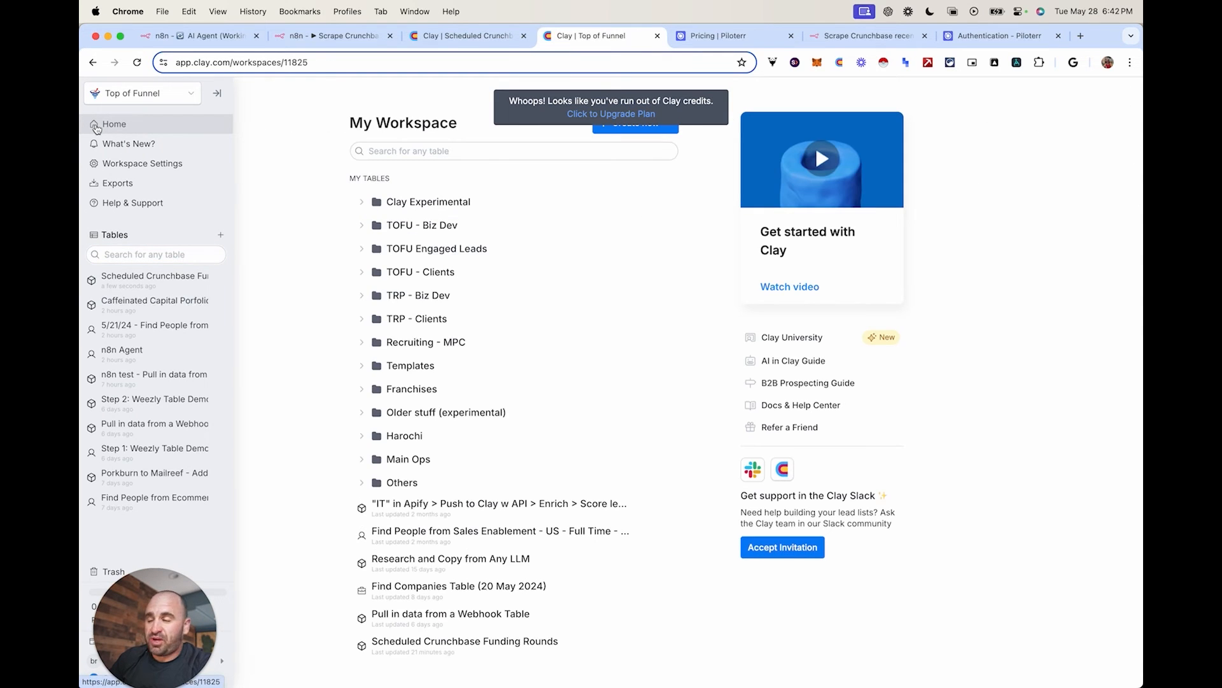
# Start creating a new Clay table with Import Data from Webhook as its source
pyautogui.click(620, 126)
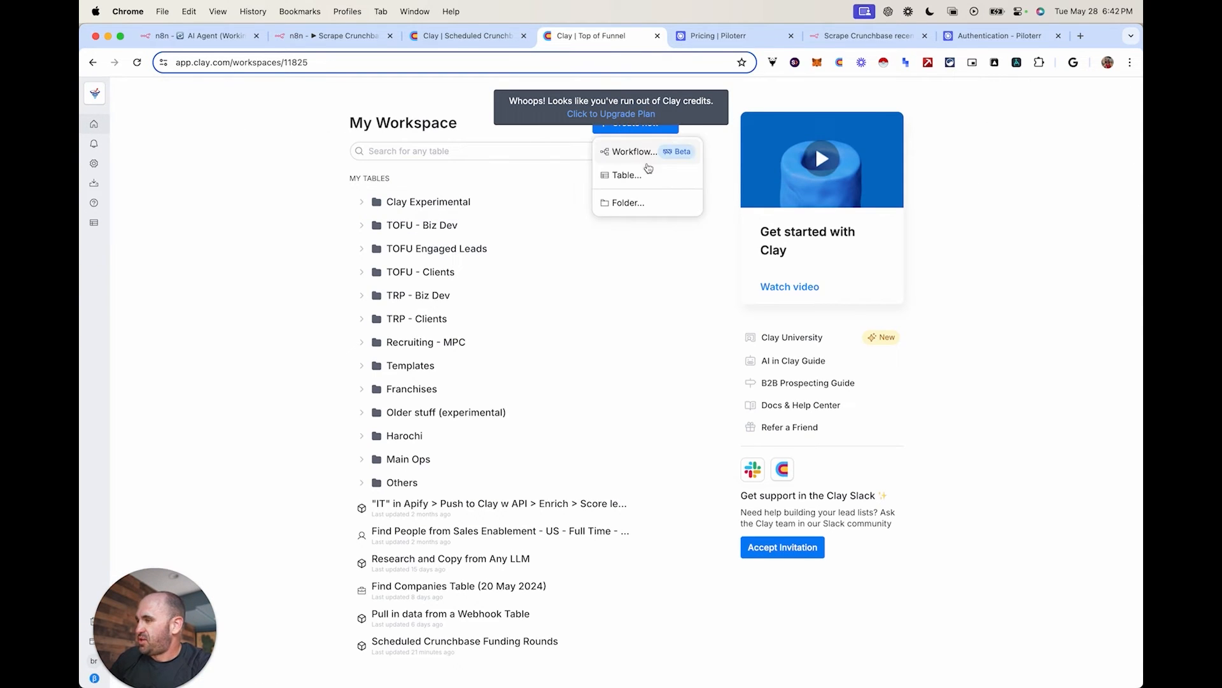
pyautogui.click(650, 180)
pyautogui.scroll(-3, 630, 390)
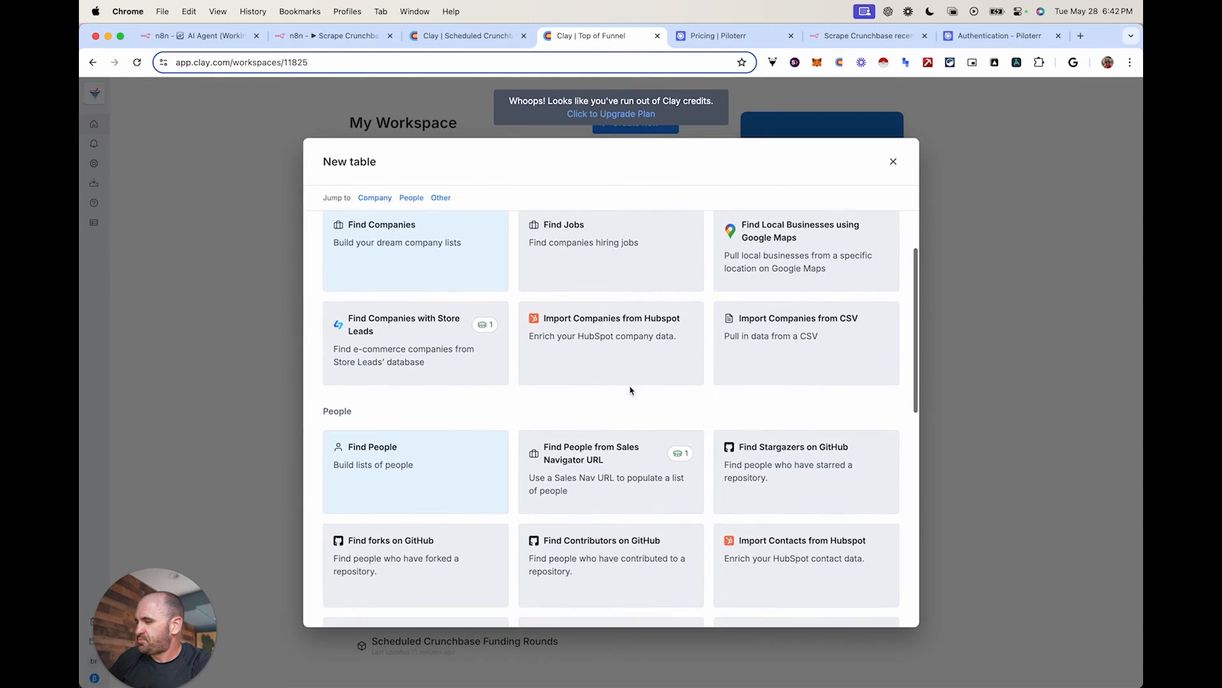
pyautogui.scroll(-1, 630, 391)
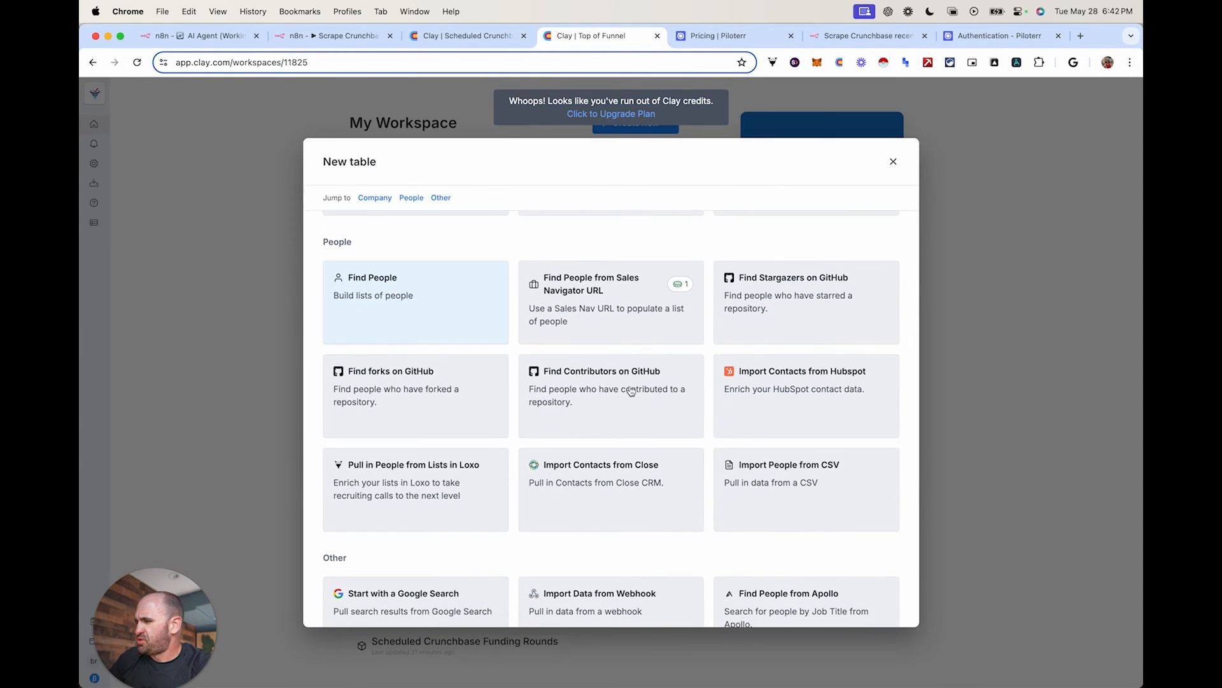
pyautogui.scroll(2, 631, 390)
pyautogui.scroll(-3, 631, 391)
pyautogui.scroll(-3, 631, 391)
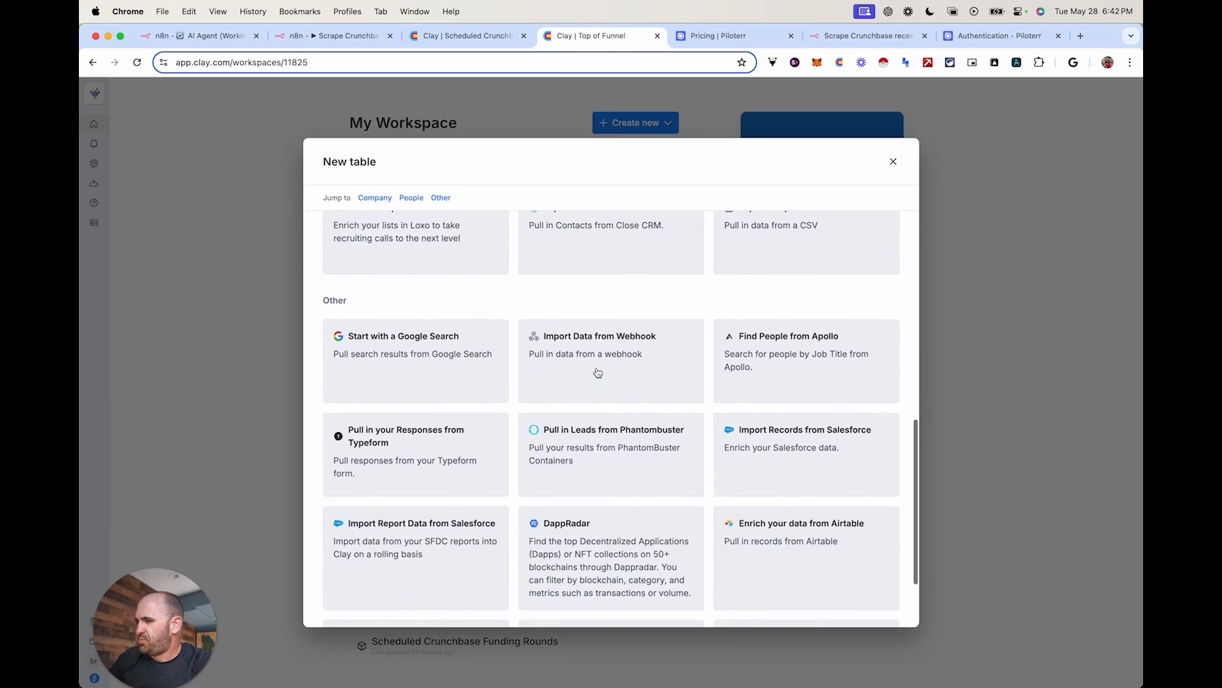
pyautogui.click(598, 369)
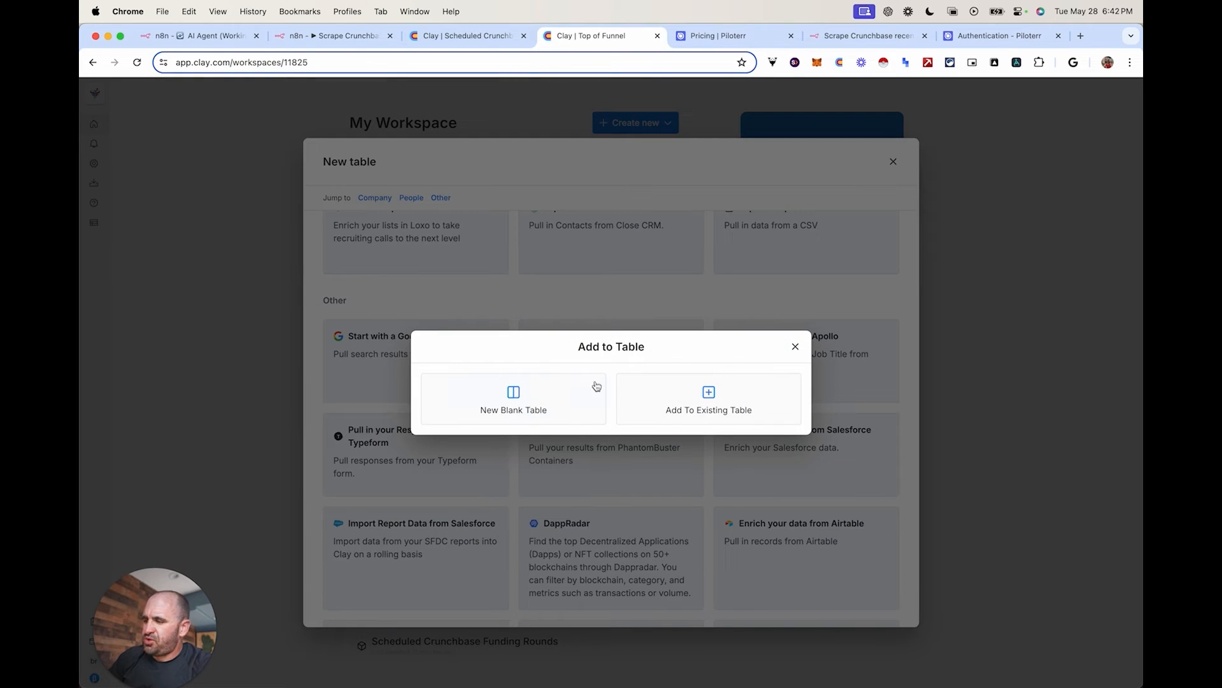
# Exit the new table setup without saving and close the duplicate Clay browser tab
pyautogui.click(795, 346)
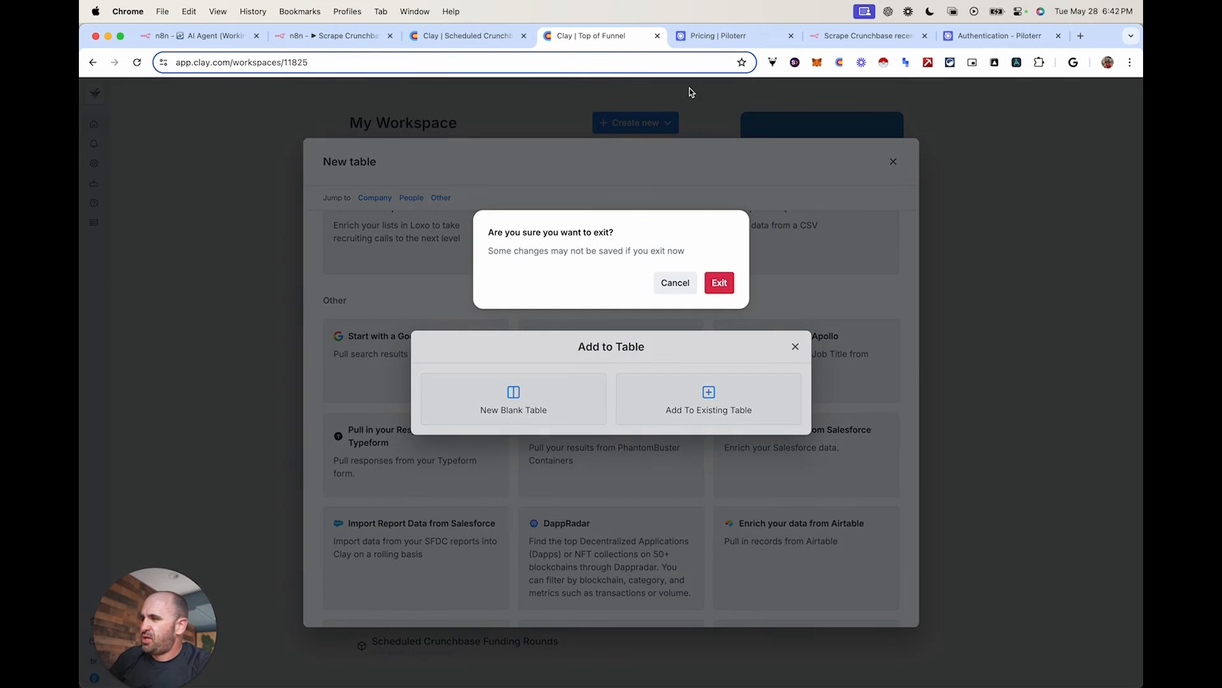
pyautogui.click(720, 283)
pyautogui.click(657, 36)
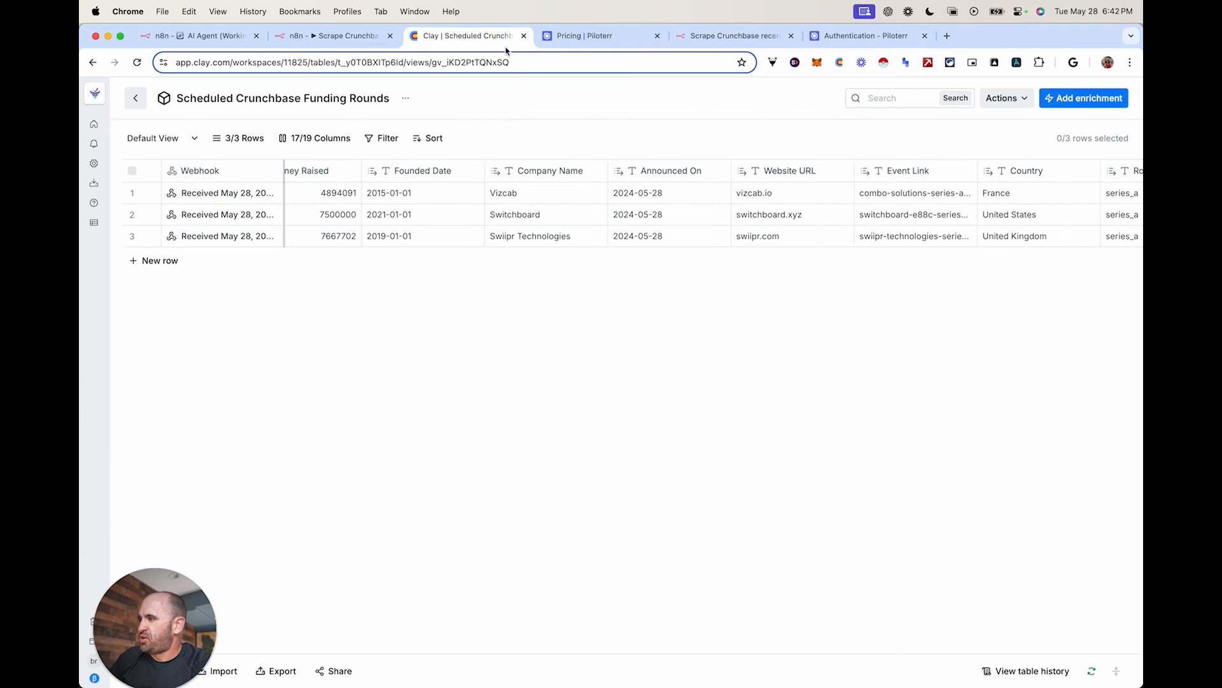
# View the webhook URL and setup mapping of the Webhook column's source, then close the source details
pyautogui.click(223, 172)
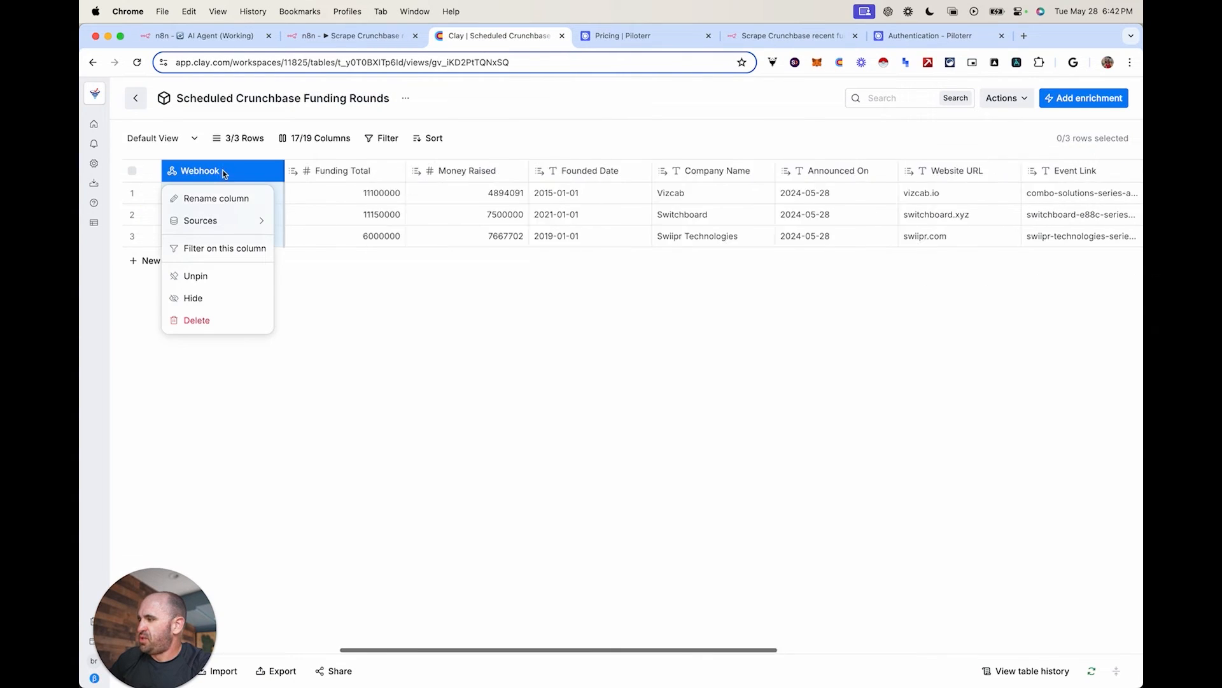
pyautogui.moveTo(261, 221)
pyautogui.click(305, 222)
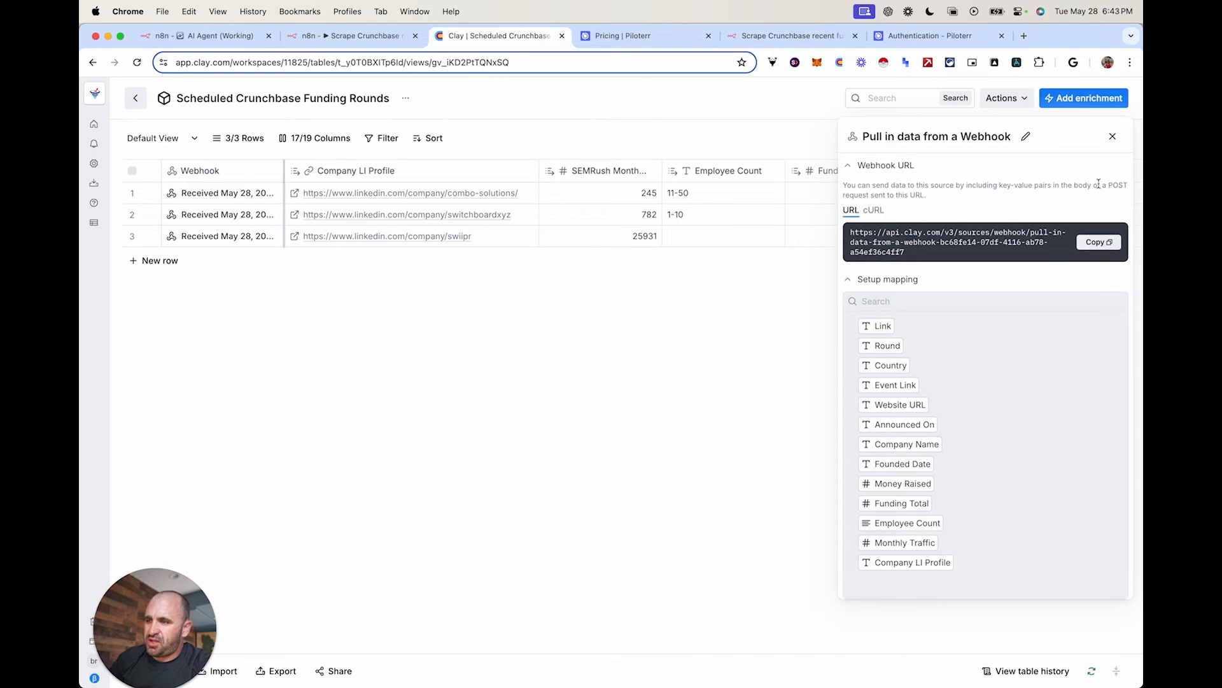
pyautogui.click(1067, 194)
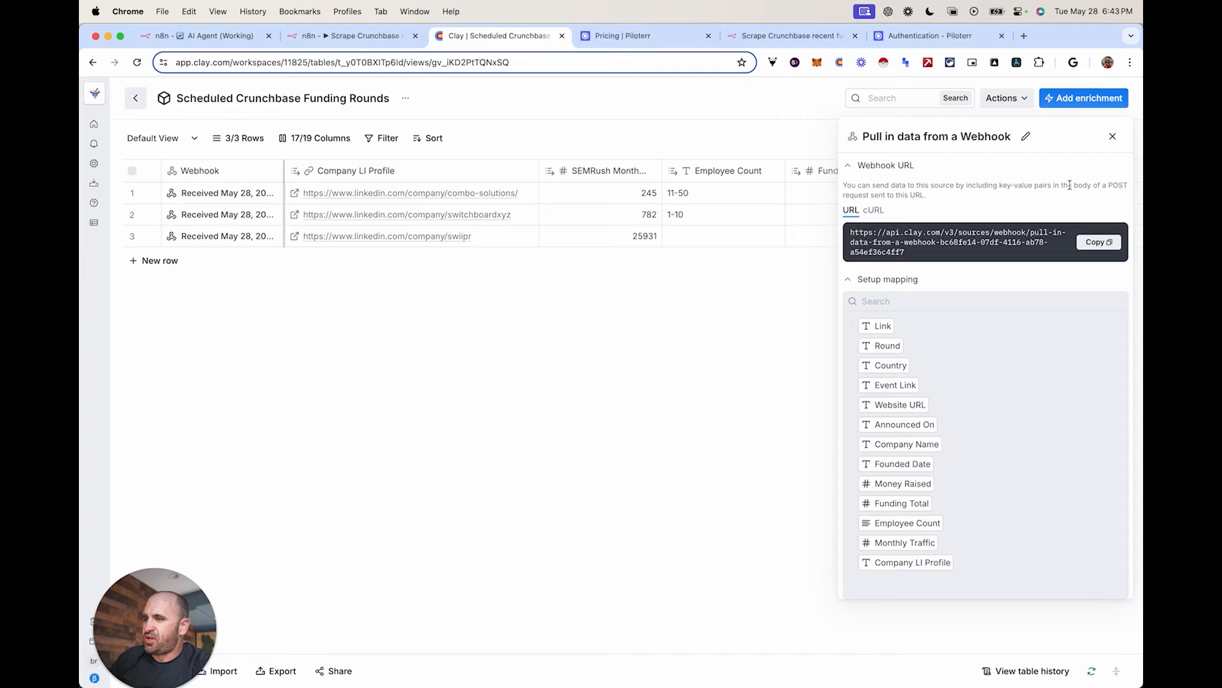
pyautogui.click(1111, 138)
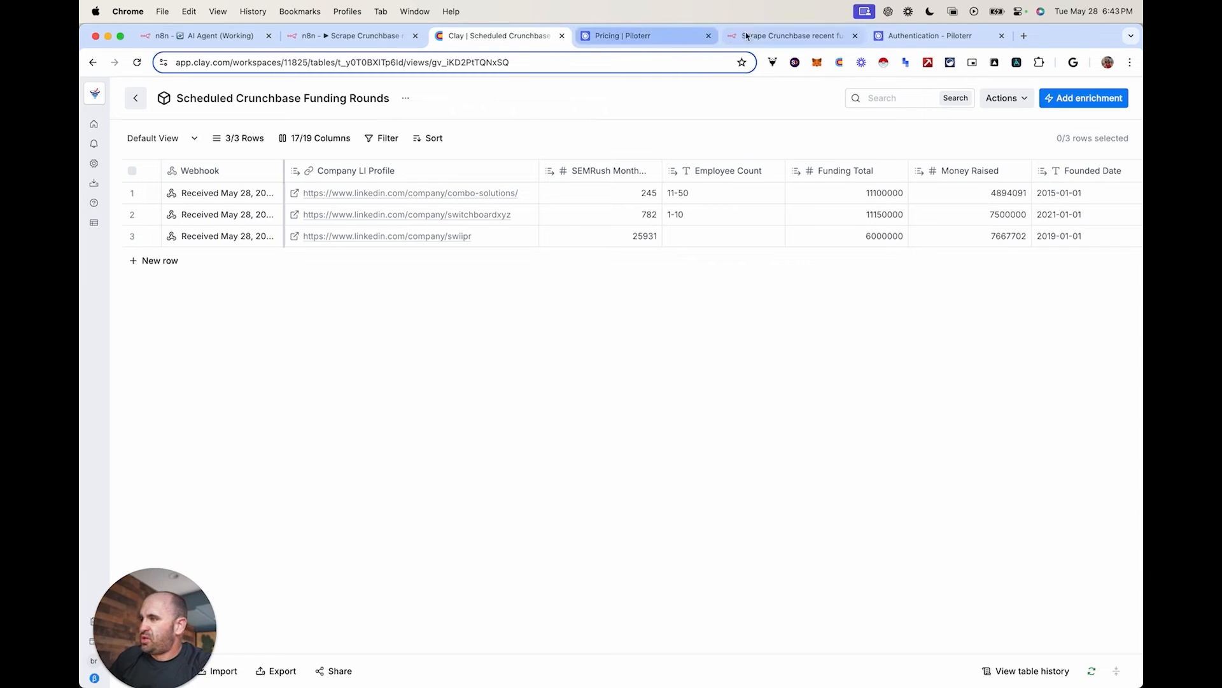
# Switch to the n8n workflow, close the HTTP Request node, and search for "http" among the nodes that can follow it
pyautogui.click(362, 36)
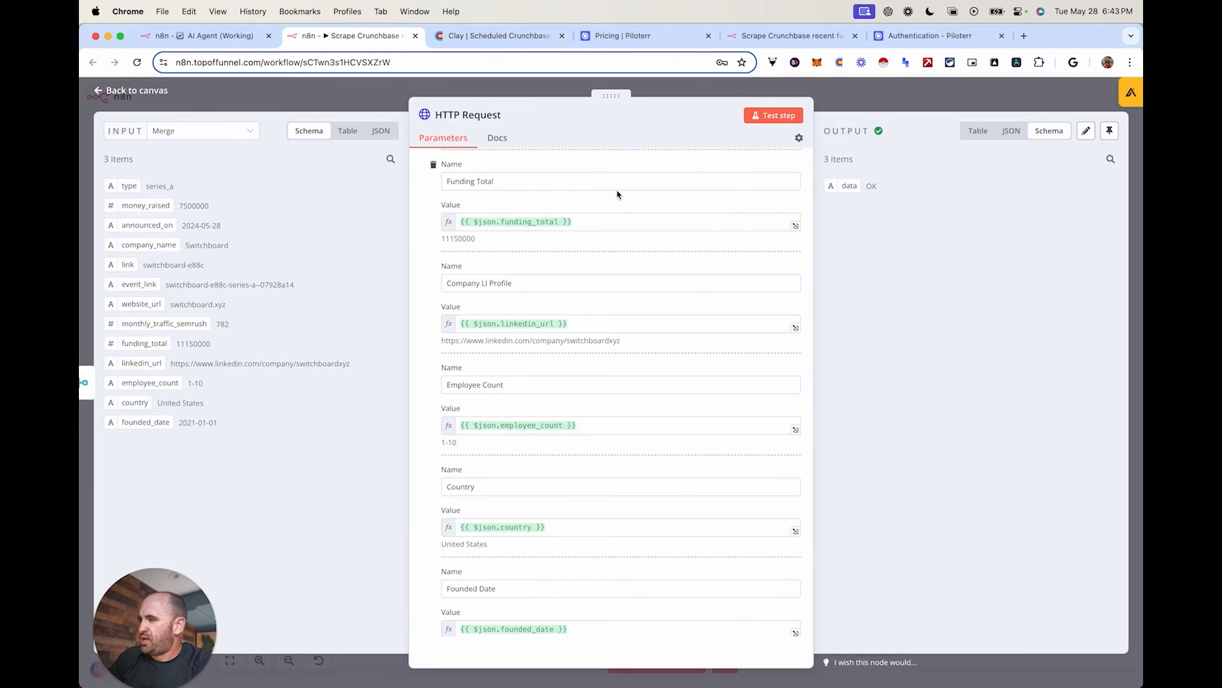
pyautogui.click(854, 107)
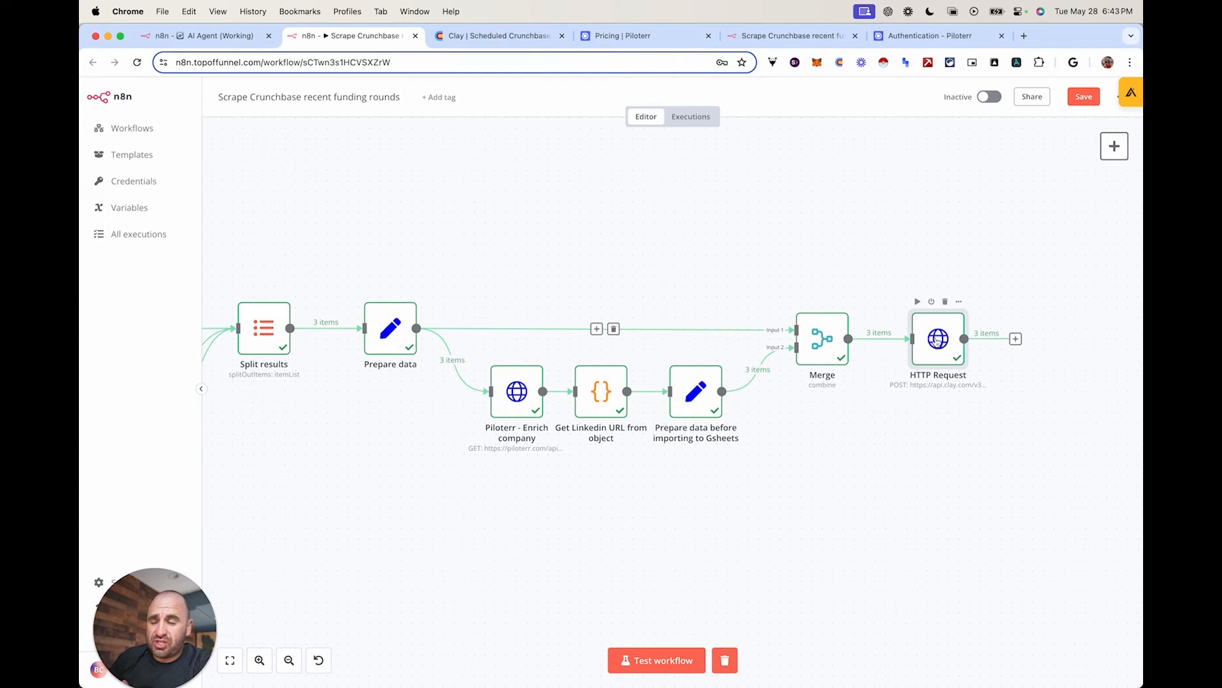
pyautogui.click(1017, 339)
pyautogui.write('http')
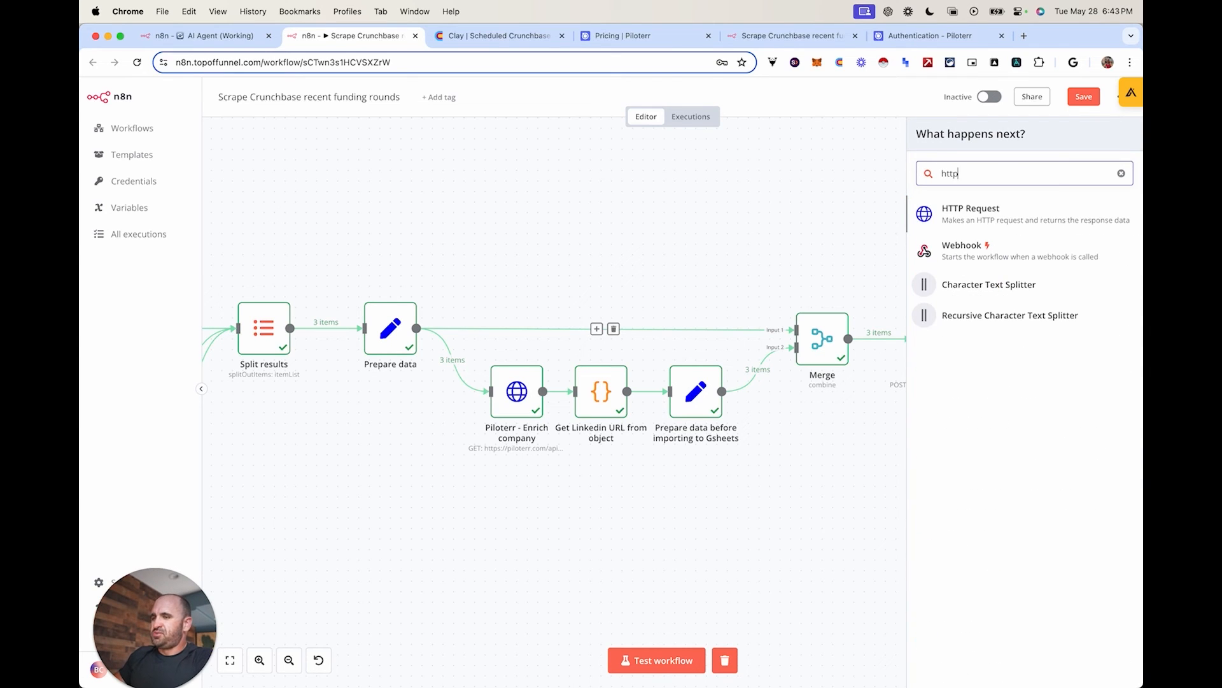
pyautogui.click(846, 218)
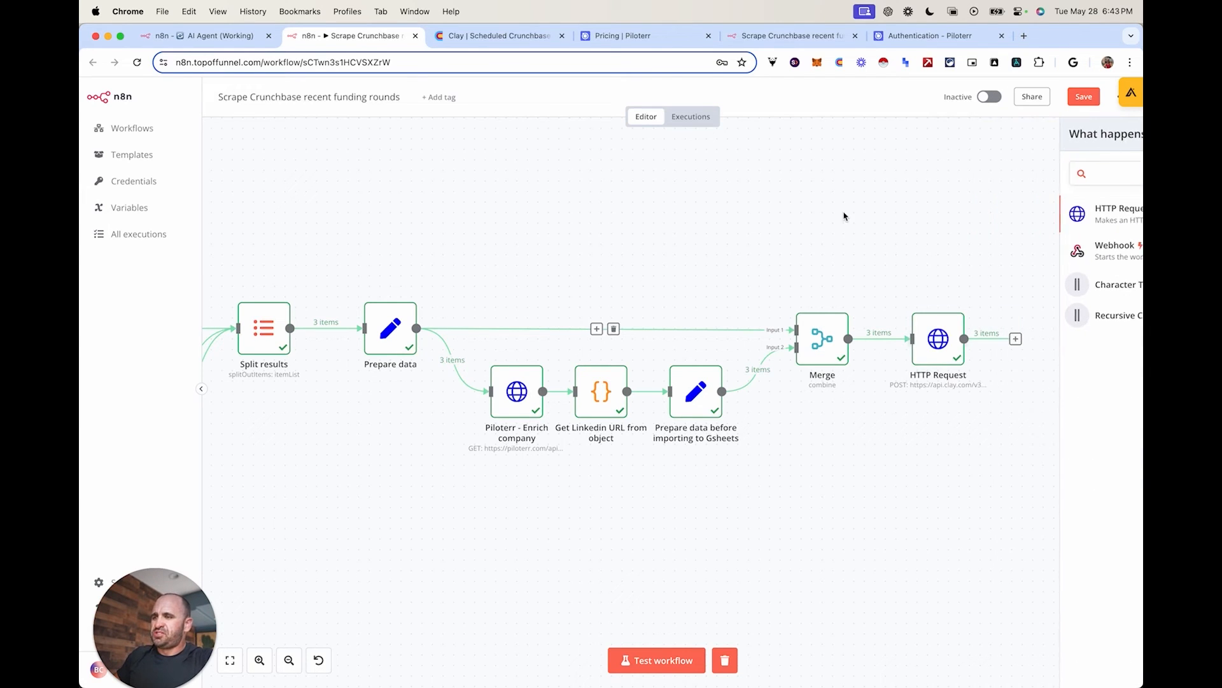
# Open the HTTP Request node and examine its method, URL, authentication and Send Body settings
pyautogui.doubleClick(938, 352)
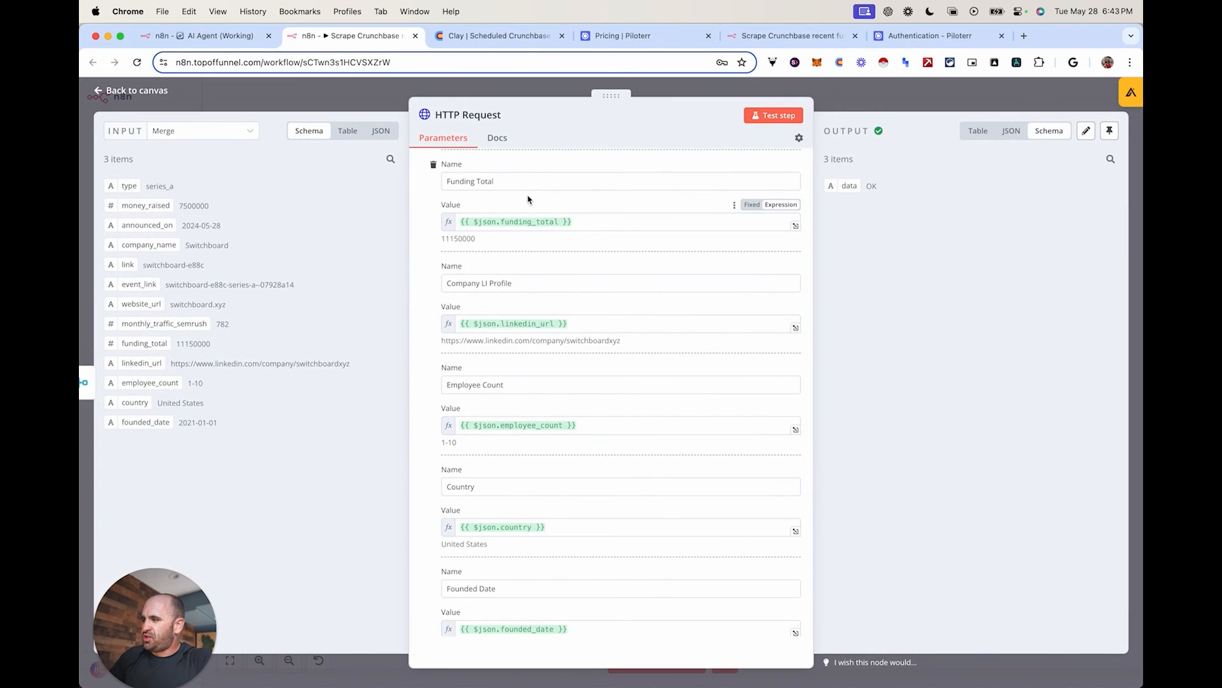
pyautogui.scroll(15, 528, 200)
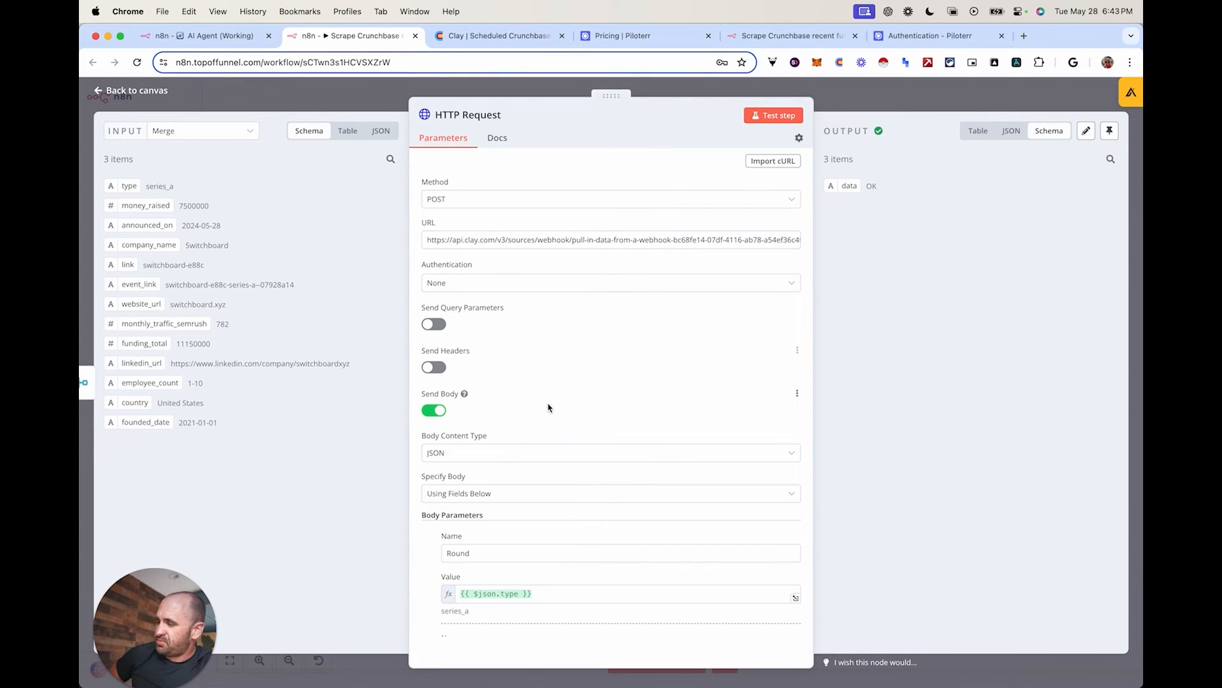
pyautogui.scroll(-1, 465, 412)
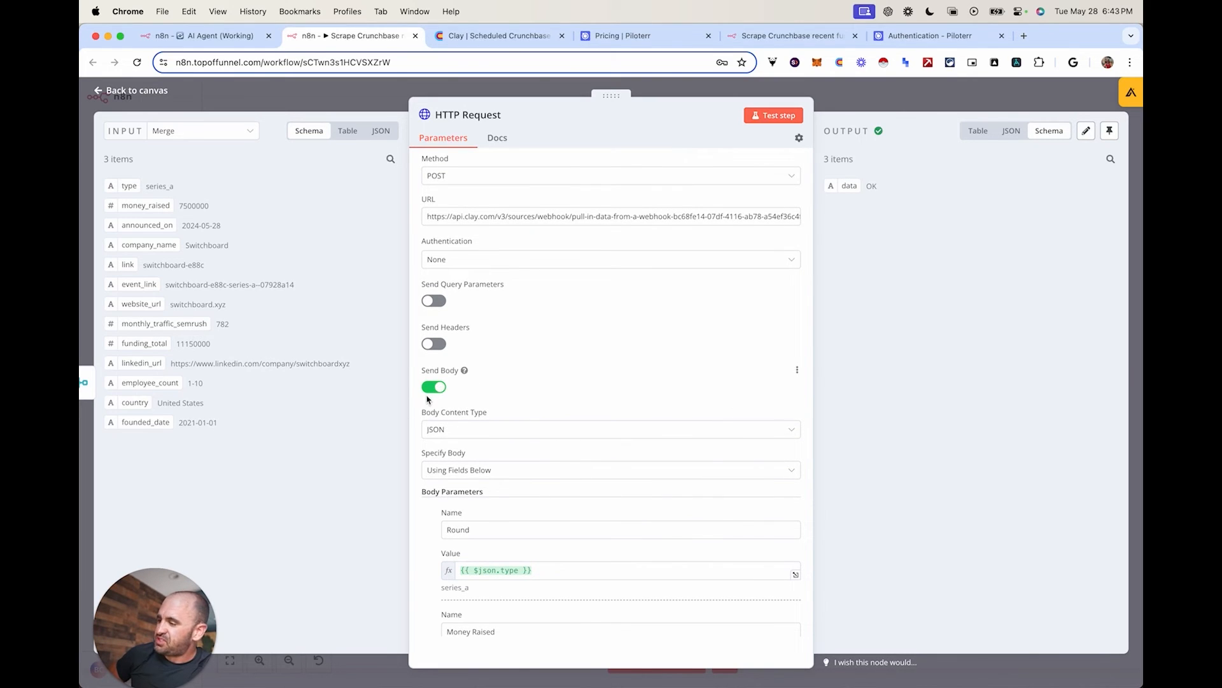
pyautogui.scroll(-3, 427, 399)
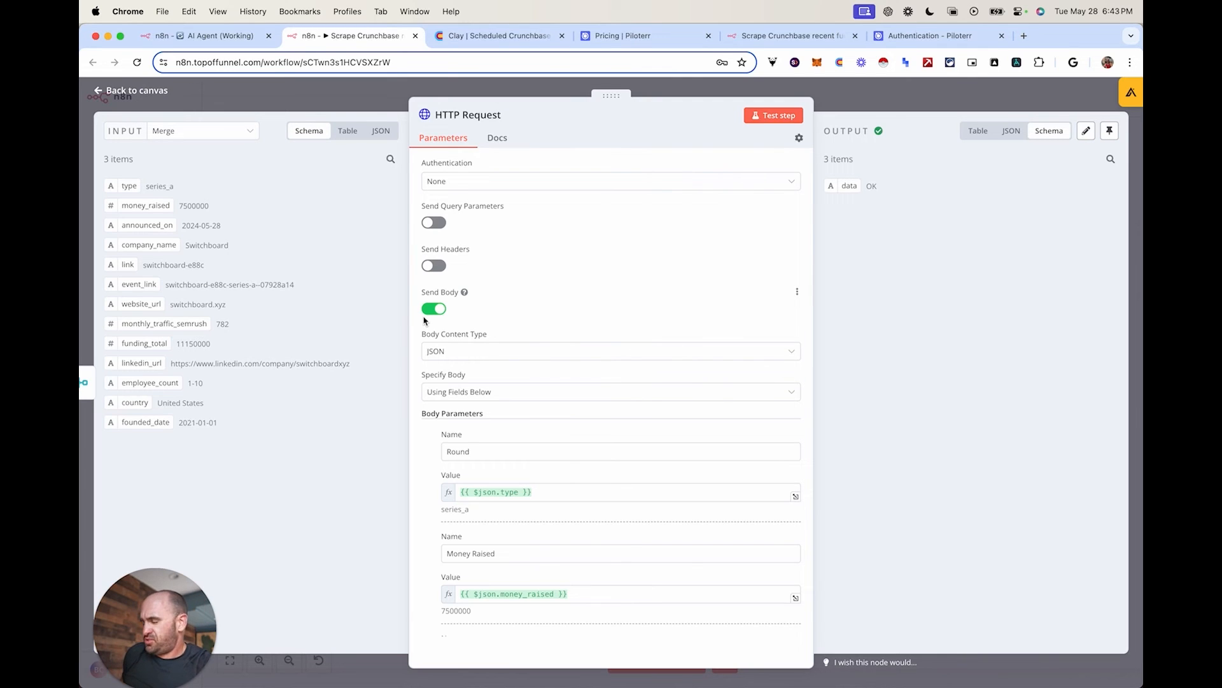
pyautogui.scroll(-3, 446, 389)
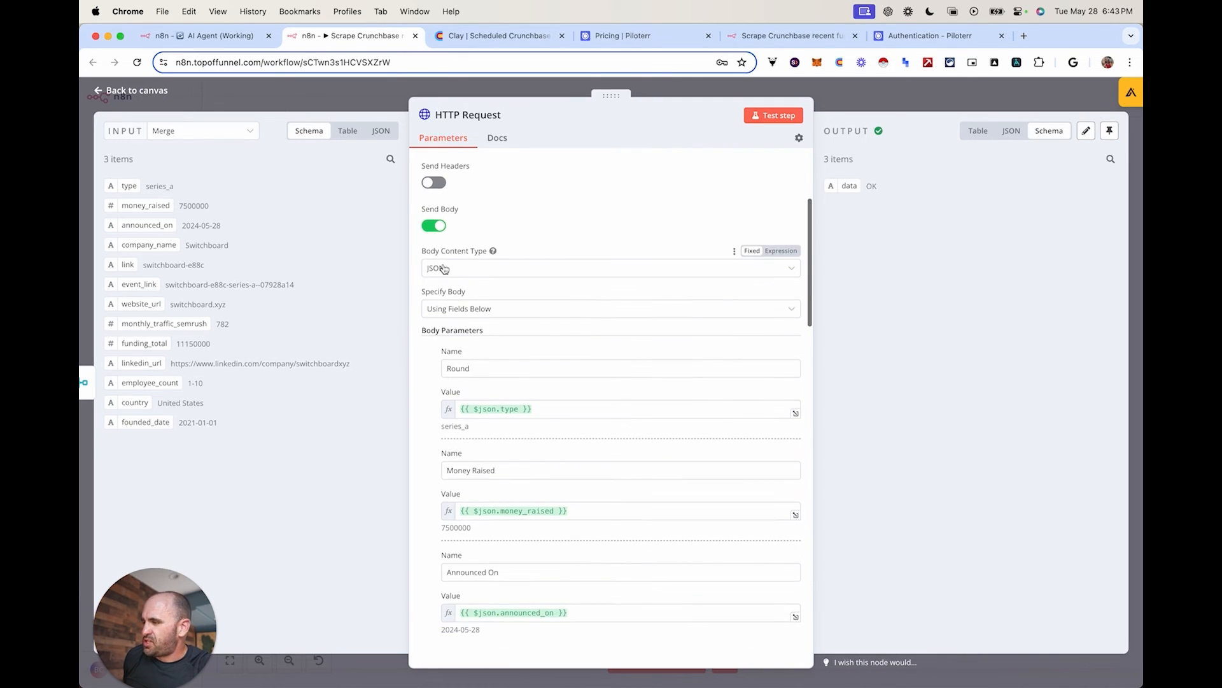
pyautogui.scroll(-2, 457, 314)
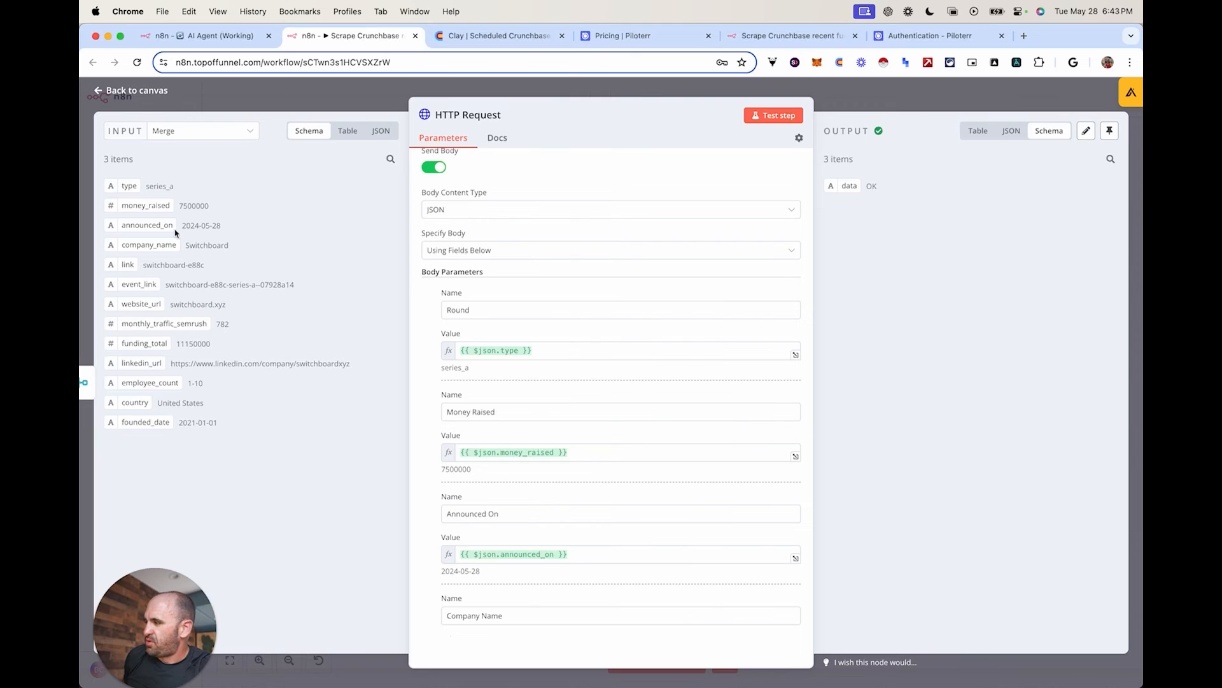
# Review how the Merge input fields map to the HTTP Request body parameters, then close the node
pyautogui.moveTo(156, 206); pyautogui.dragTo(264, 258)
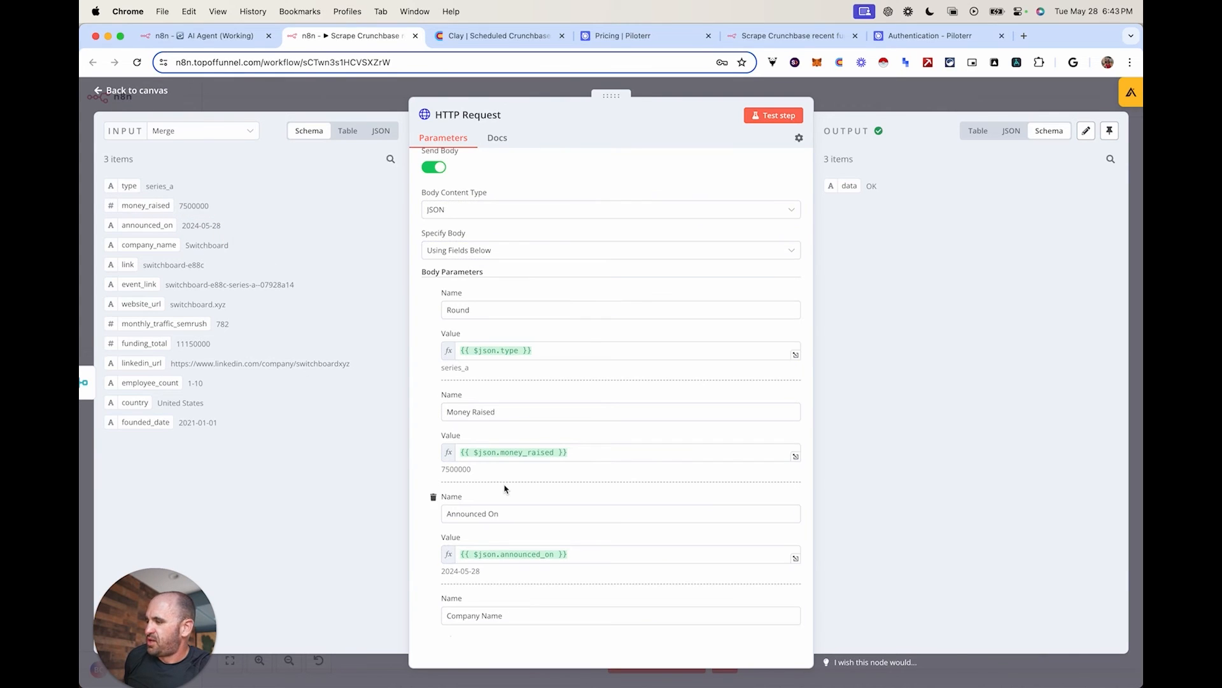
pyautogui.scroll(-3, 433, 445)
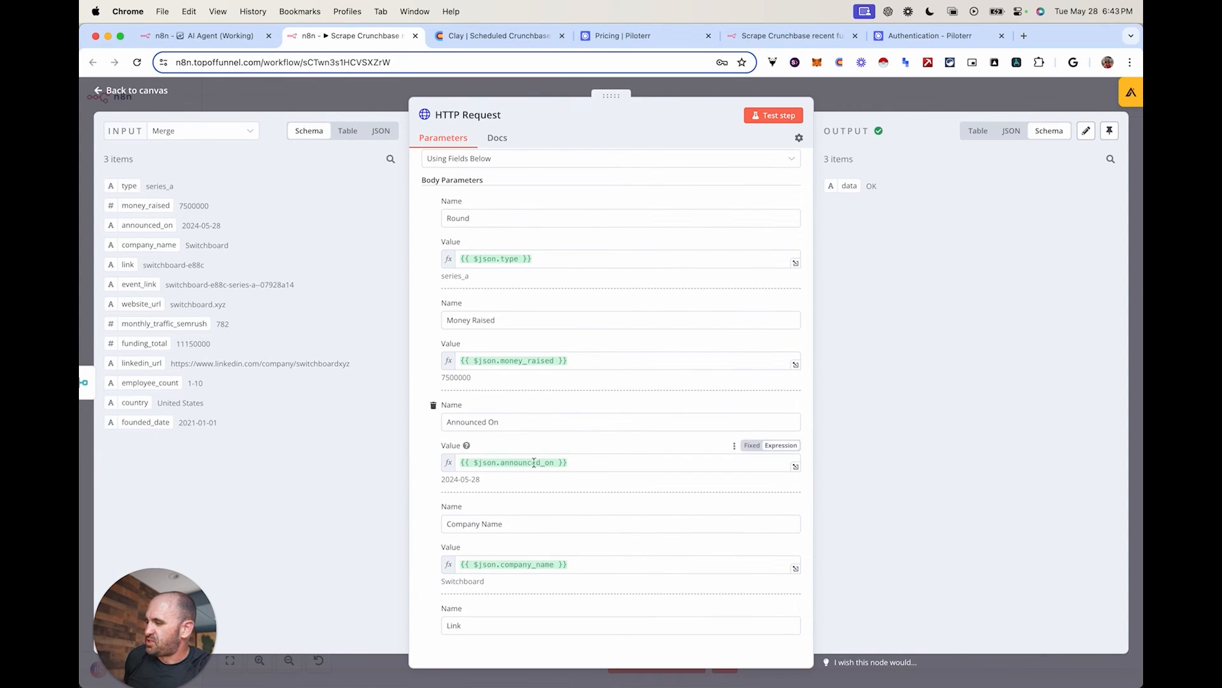
pyautogui.scroll(-3, 563, 445)
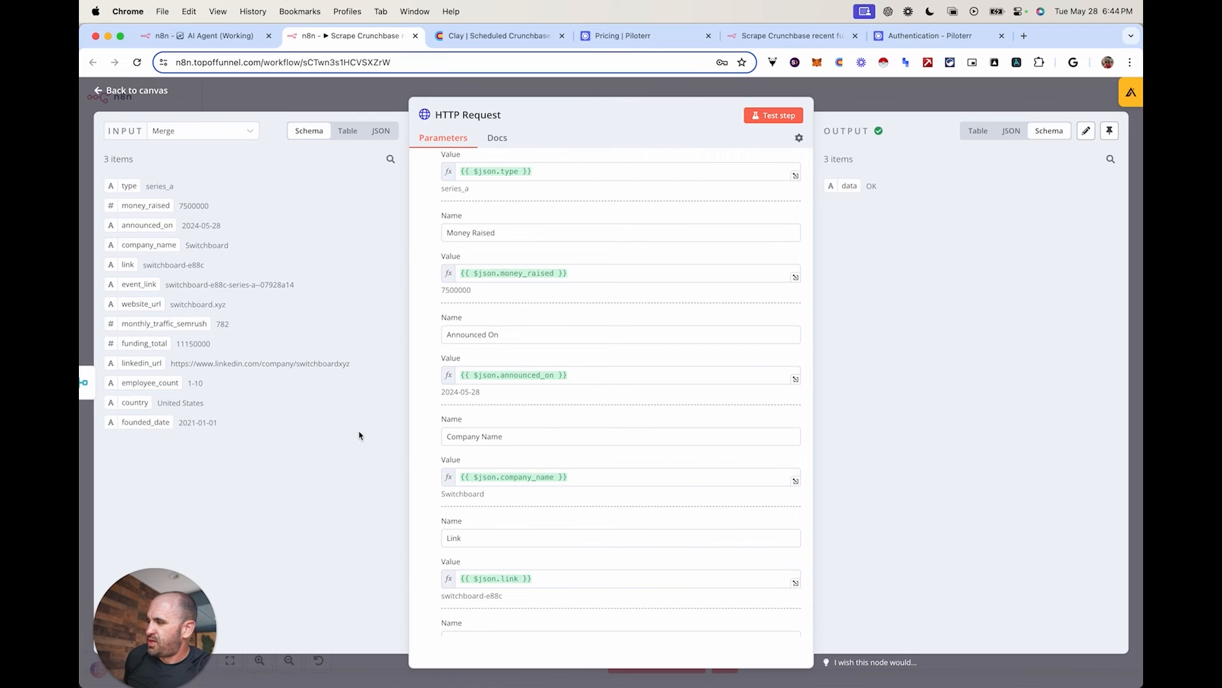
pyautogui.scroll(-1, 524, 484)
pyautogui.scroll(-4, 524, 483)
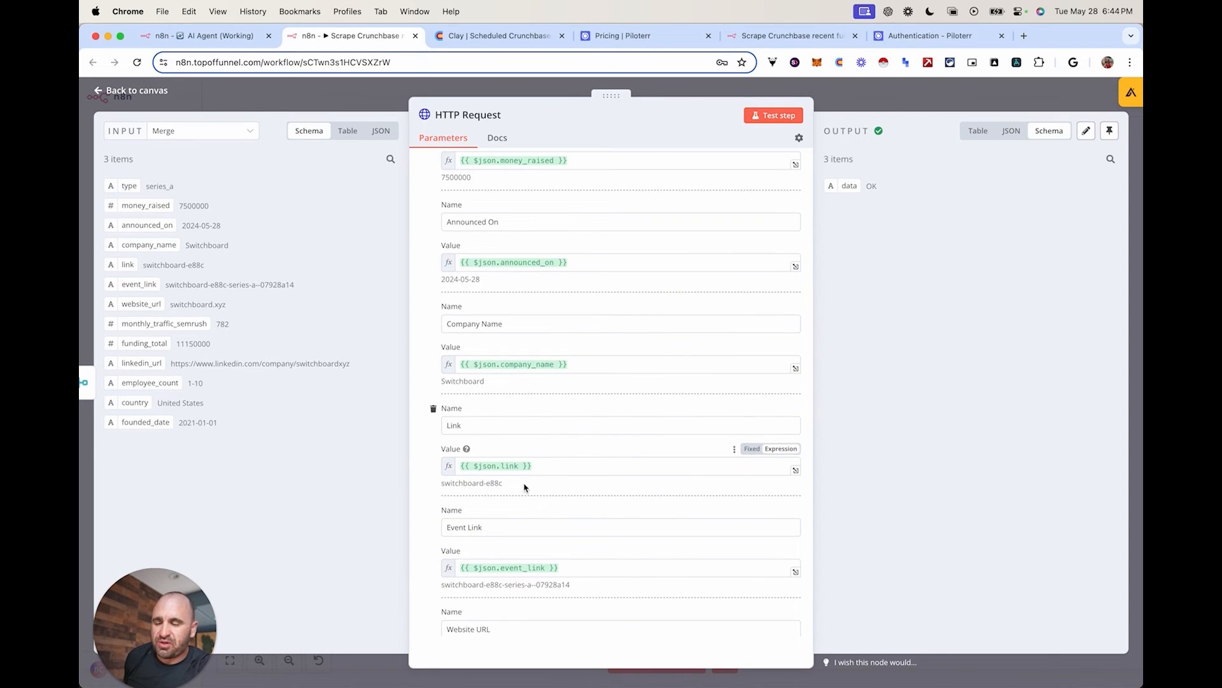
pyautogui.scroll(-9, 524, 485)
pyautogui.scroll(-1, 524, 487)
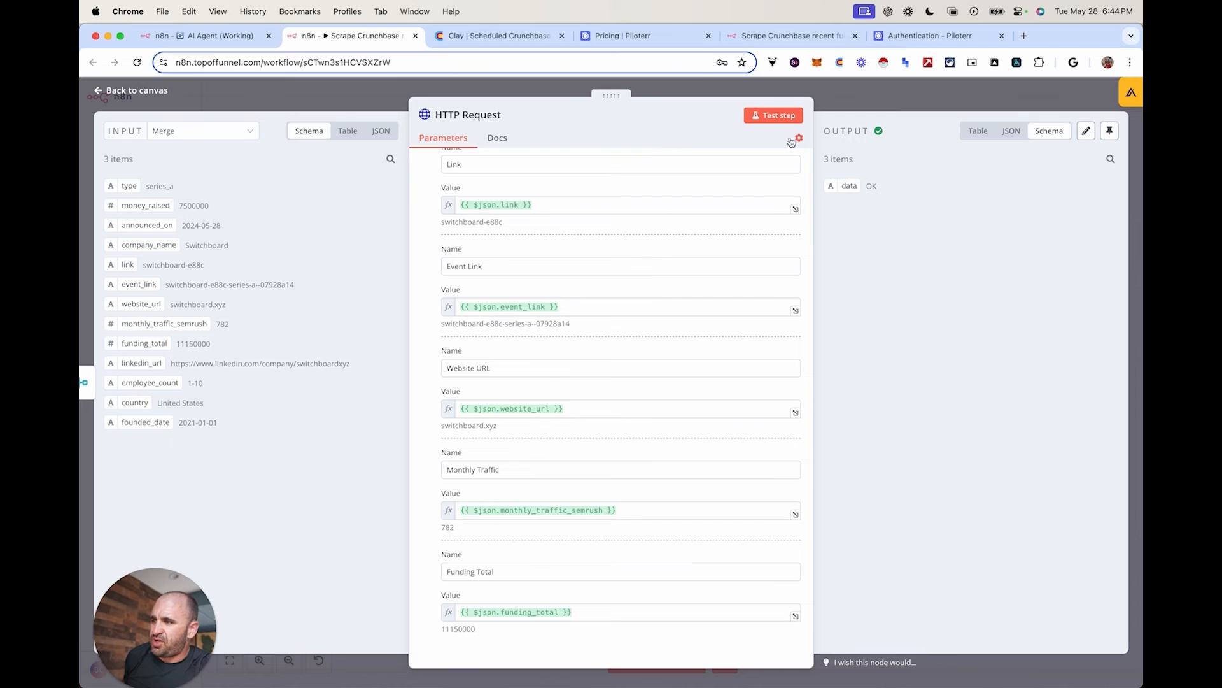
pyautogui.click(842, 100)
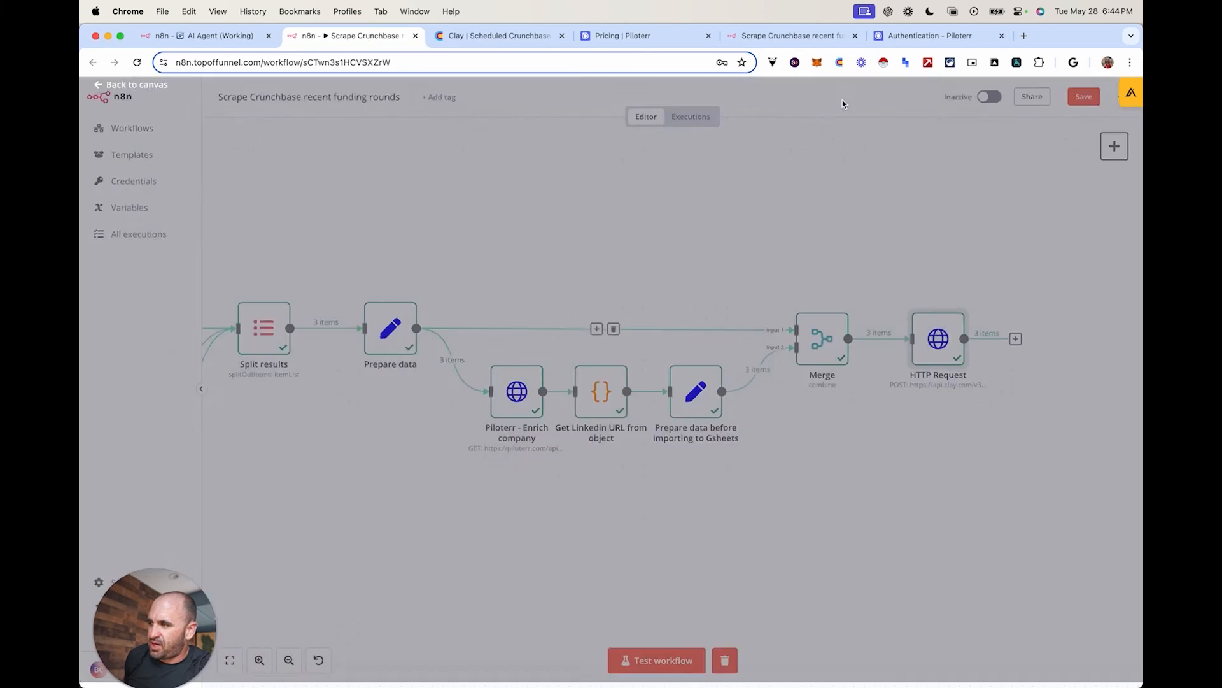
# Switch to the Clay table and view the cell details of the first row's webhook record, then close them
pyautogui.click(503, 36)
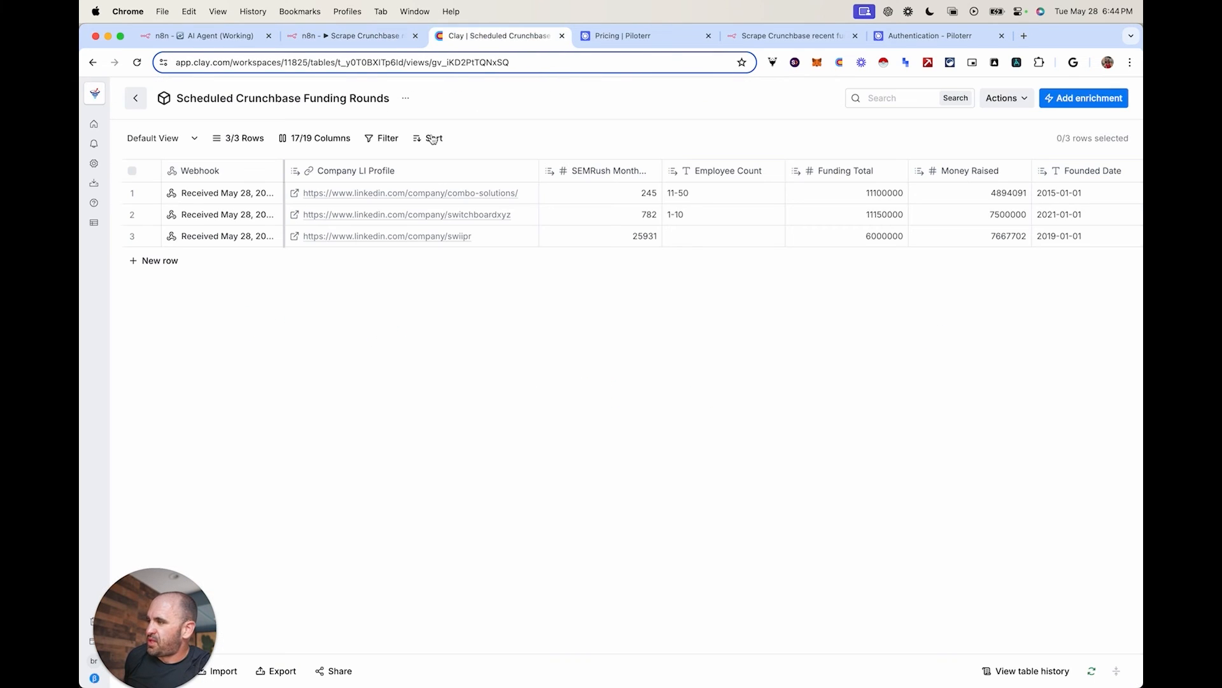
pyautogui.click(210, 192)
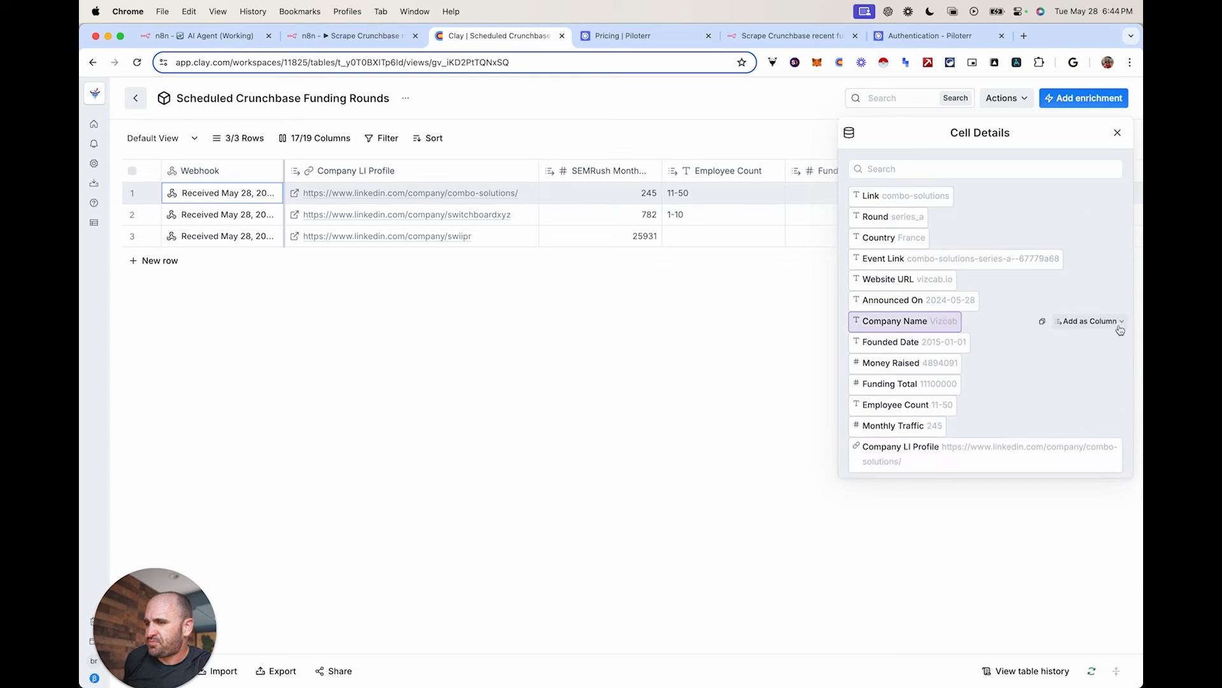
pyautogui.click(1117, 133)
# Review the Scheduled Crunchbase Funding Rounds table's columns from Company LI Profile through LinkedIn Profile
pyautogui.hscroll(1, 933, 248)
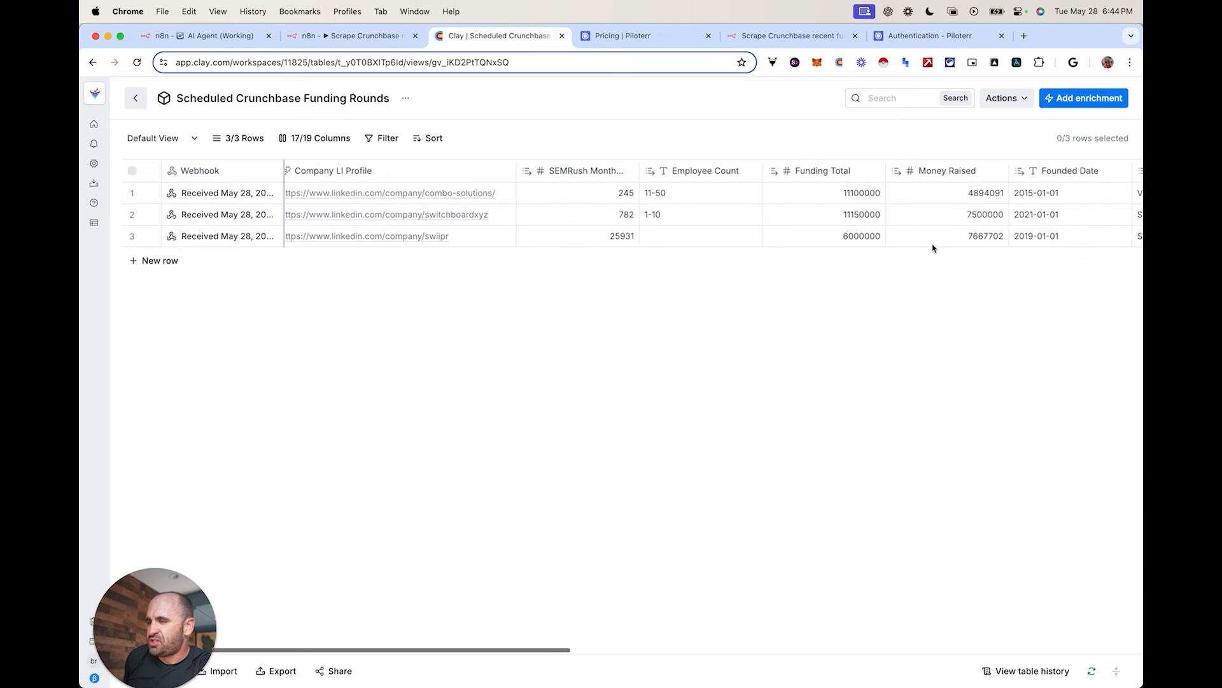
pyautogui.hscroll(10, 933, 248)
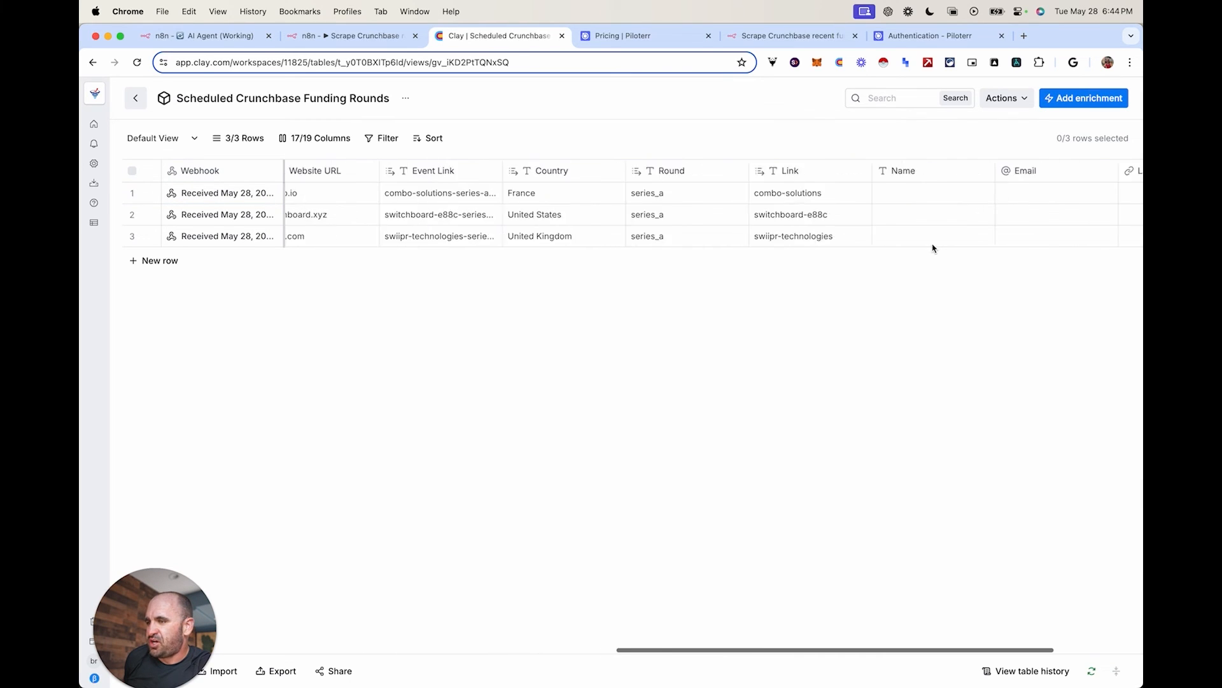
pyautogui.hscroll(3, 933, 248)
pyautogui.hscroll(-15, 933, 248)
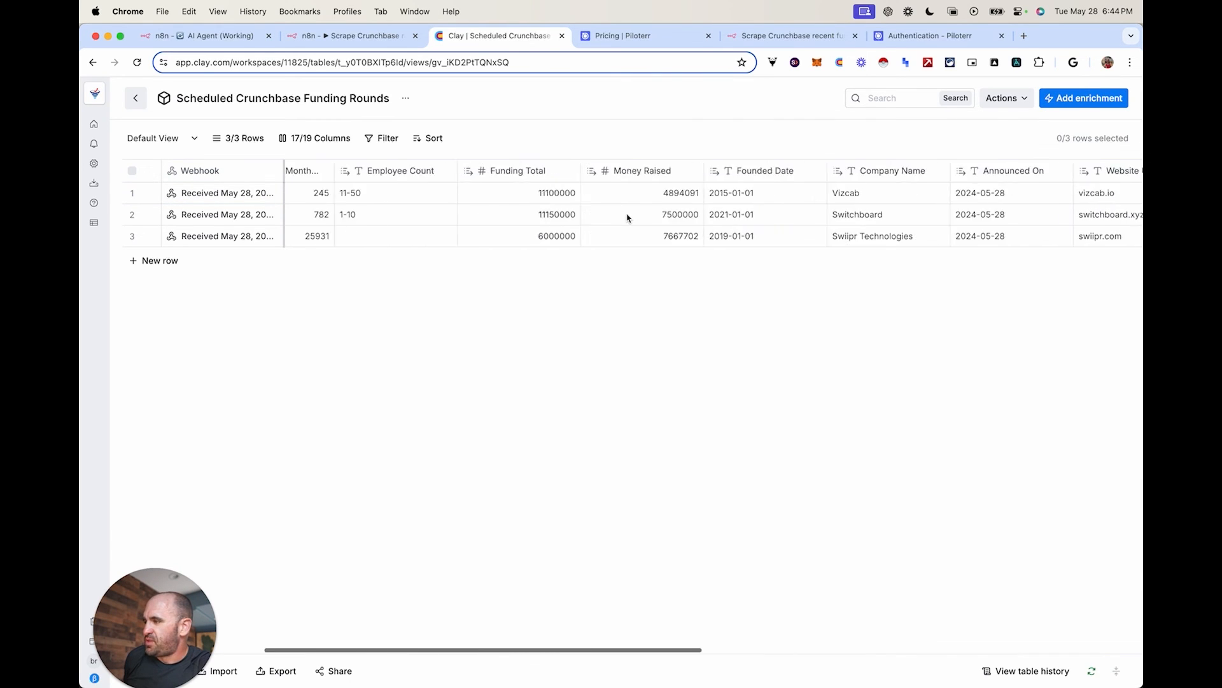
pyautogui.hscroll(-5, 627, 218)
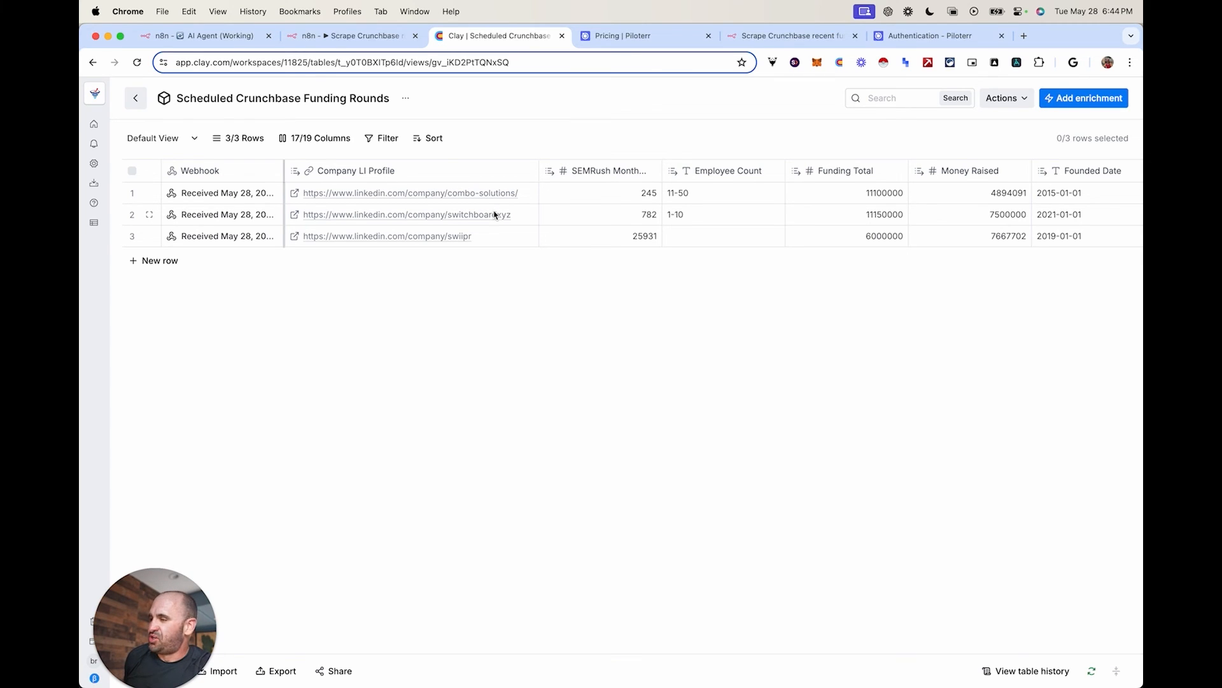
pyautogui.hscroll(10, 495, 215)
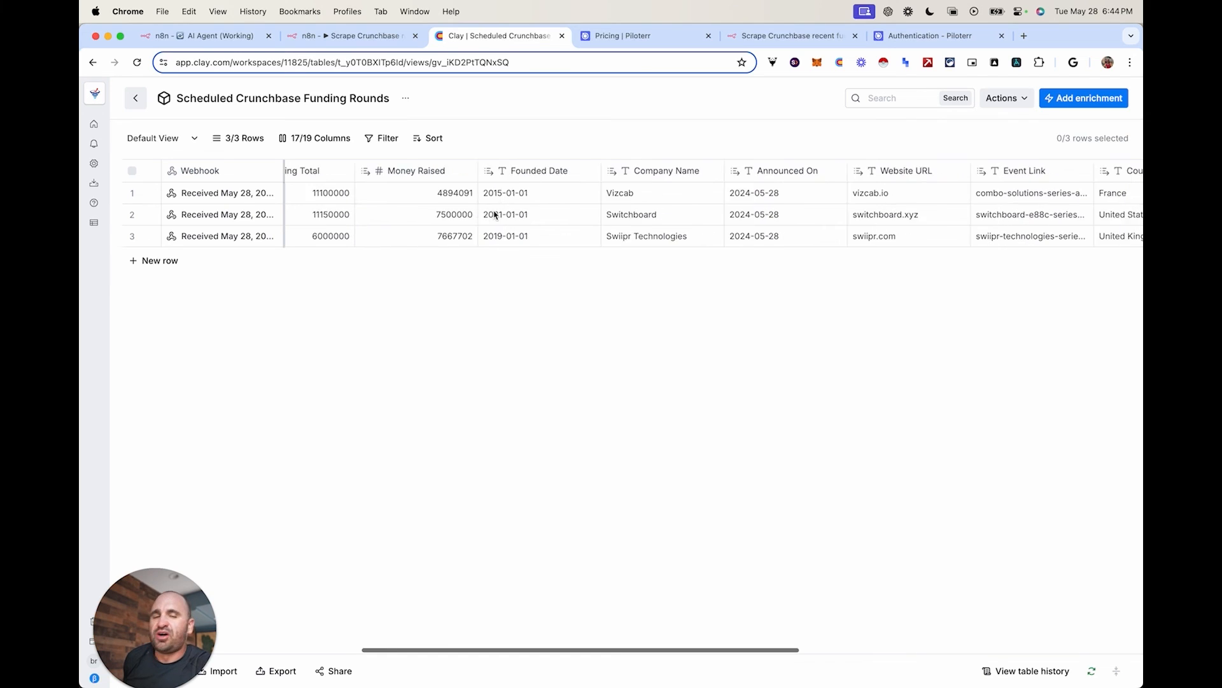
pyautogui.hscroll(10, 495, 215)
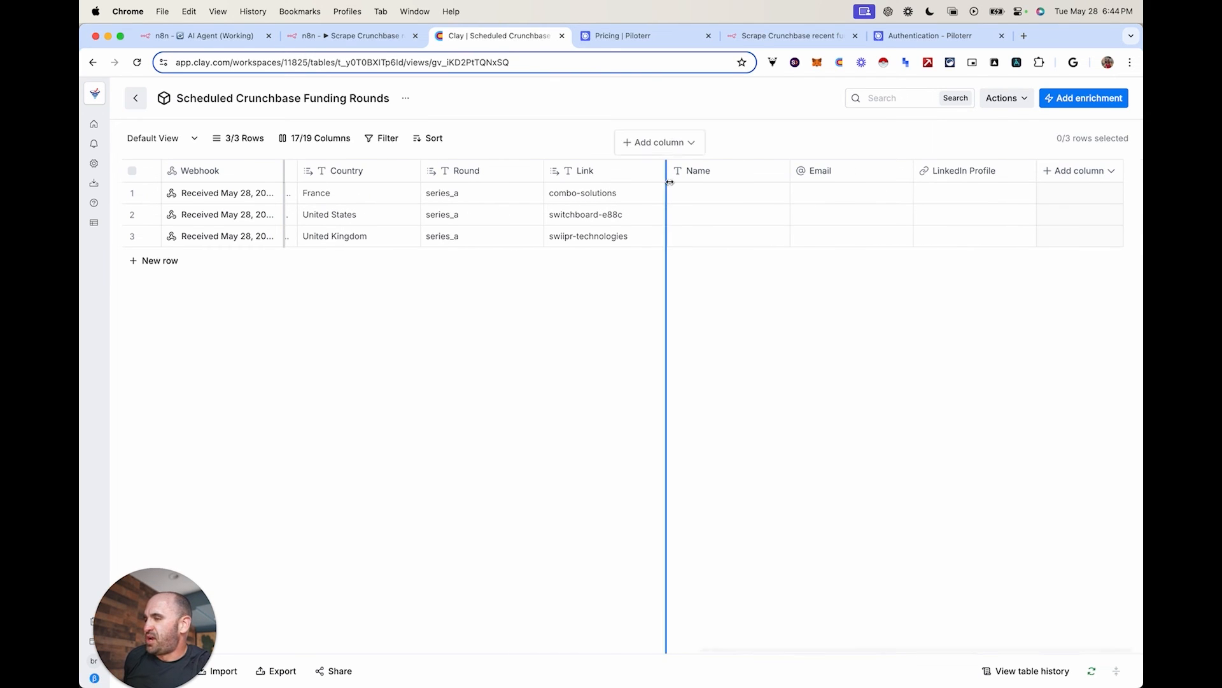